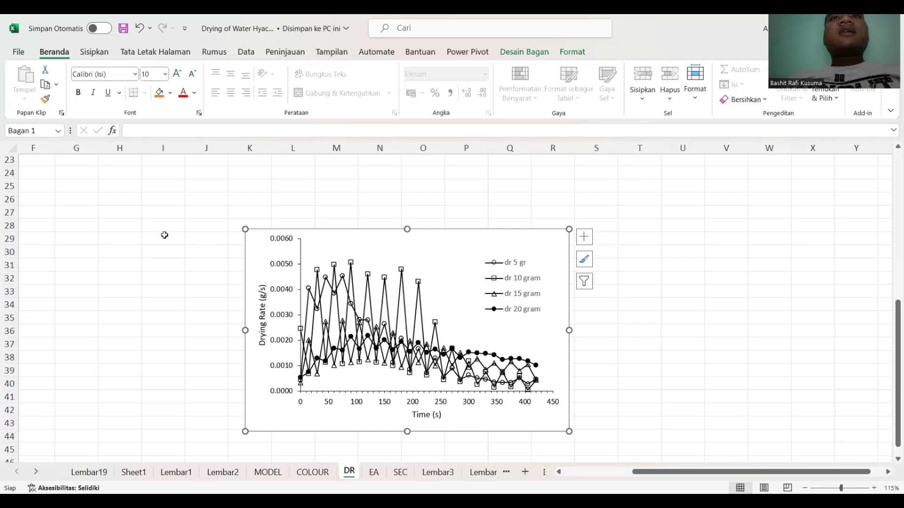
# - Return to the first row of the DR sheet and view both drying-rate tables together with their charts
pyautogui.scroll(-5, 136, 224)
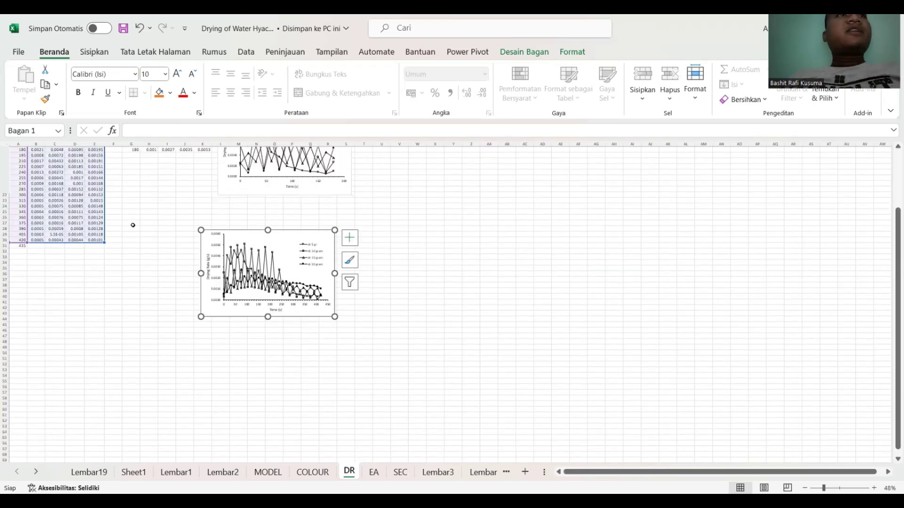
pyautogui.click(132, 220)
pyautogui.press('Up')
pyautogui.press('Up')
pyautogui.press('Up')
pyautogui.press('Up')
pyautogui.press('Up')
pyautogui.press('Up')
pyautogui.press('Up')
pyautogui.press('Up')
pyautogui.press('Up')
pyautogui.press('Up')
pyautogui.press('Up')
pyautogui.press('Up')
pyautogui.press('Up')
pyautogui.press('Up')
pyautogui.press('Up')
pyautogui.press('Up')
pyautogui.press('Up')
pyautogui.press('Up')
pyautogui.press('Up')
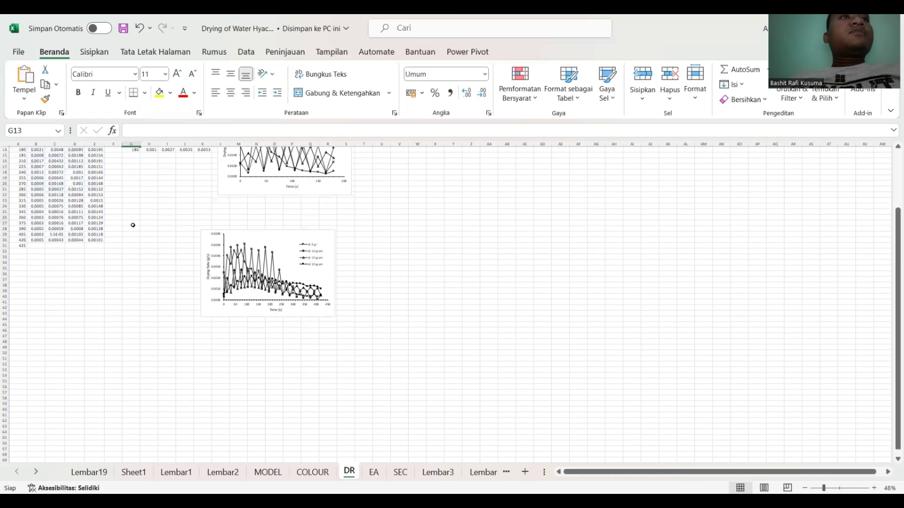
pyautogui.press('Up')
pyautogui.press('Up')
pyautogui.press('Up')
pyautogui.press('Up')
pyautogui.press('Up')
pyautogui.press('Up')
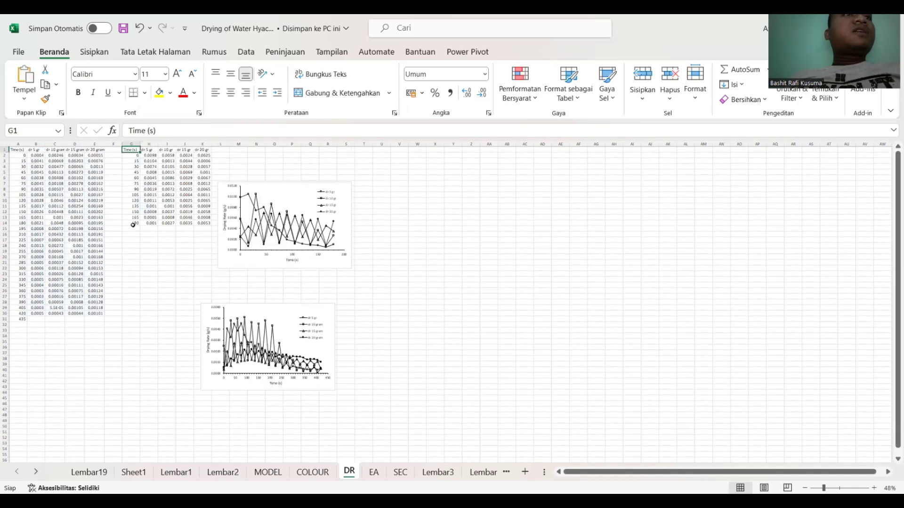
# - Examine the drying-rate values at 15 s across the different sample masses in both tables
pyautogui.press('Left')
pyautogui.press('Left')
pyautogui.press('Left')
pyautogui.press('Left')
pyautogui.press('Left')
pyautogui.press('Left')
pyautogui.press('Right')
pyautogui.press('Right')
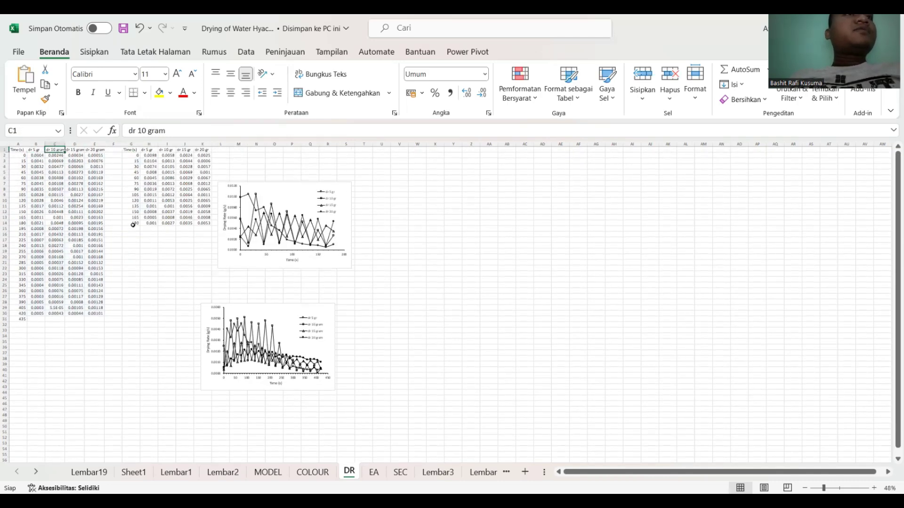
pyautogui.press('Down')
pyautogui.press('Down')
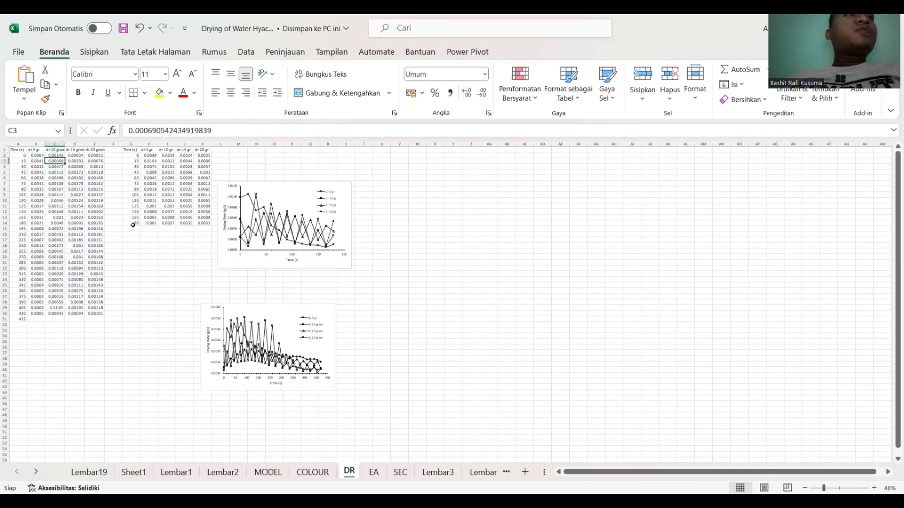
pyautogui.press('Right')
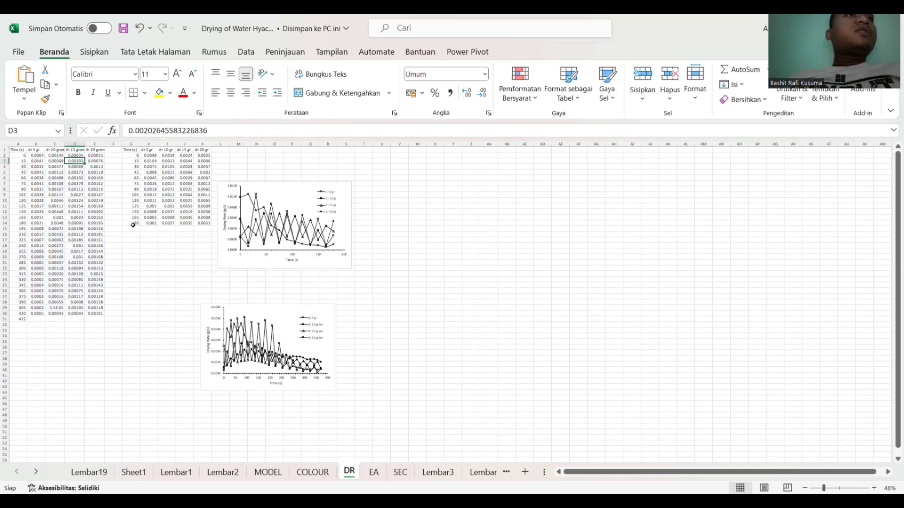
pyautogui.press('Right')
pyautogui.press('Right')
pyautogui.press('Right')
pyautogui.press('Right')
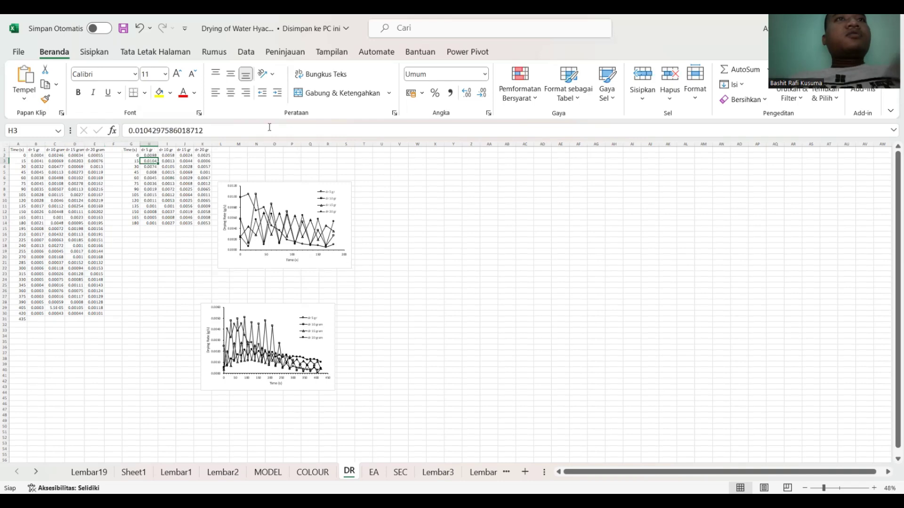
# - Inspect the dr 10 gr series in the upper drying-rate chart
pyautogui.scroll(3, 252, 190)
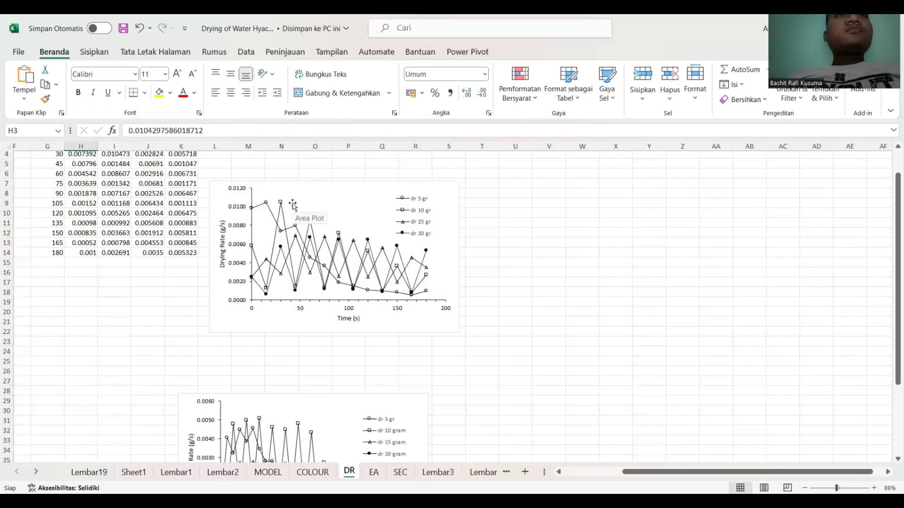
pyautogui.scroll(3, 292, 204)
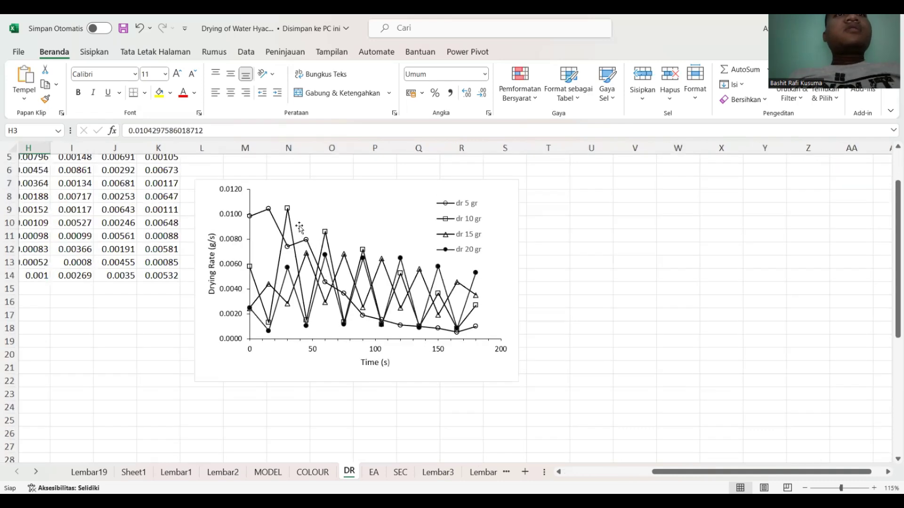
pyautogui.click(287, 208)
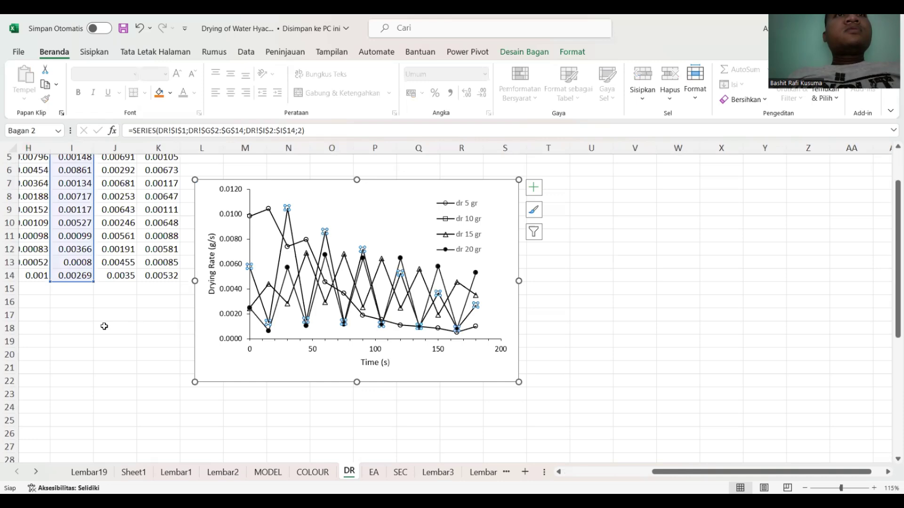
pyautogui.click(156, 330)
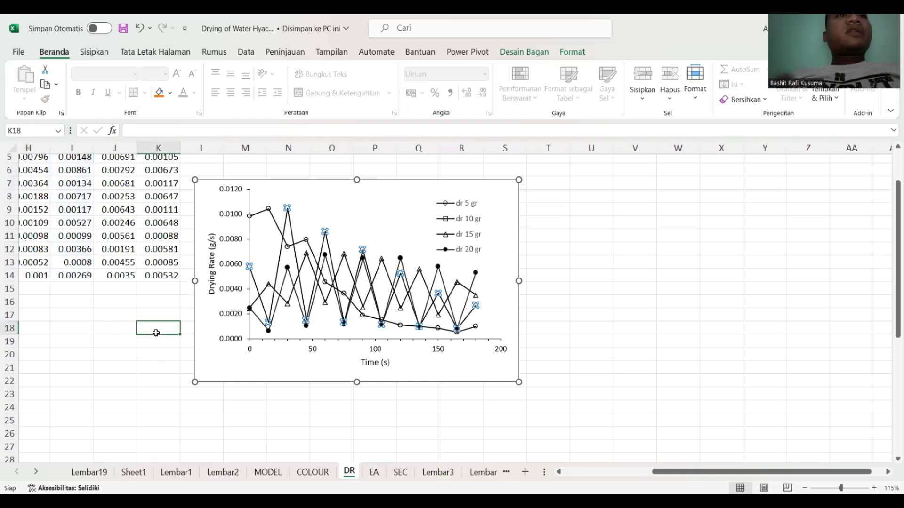
# - On Sheet1, examine the thickness and mass tables for the LOW (136 W) and MED-LOW (264 W) power levels
pyautogui.click(88, 472)
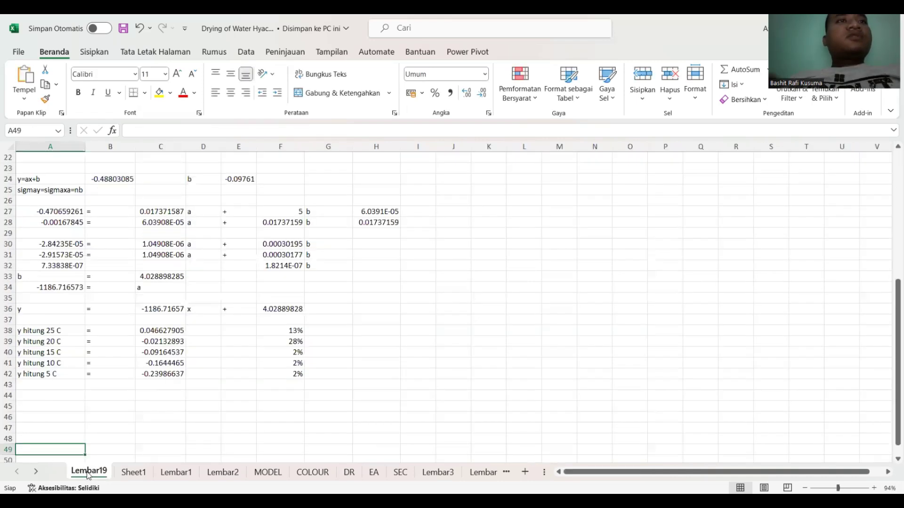
pyautogui.click(128, 473)
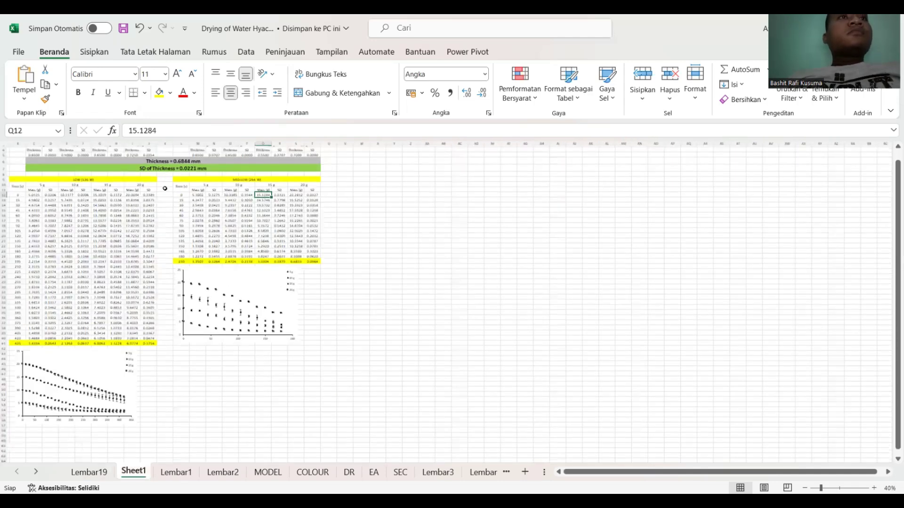
pyautogui.keyDown('ctrl'); pyautogui.scroll(2, 164, 188); pyautogui.keyUp('ctrl')
pyautogui.keyDown('ctrl'); pyautogui.scroll(-1, 165, 188); pyautogui.keyUp('ctrl')
pyautogui.press('Left')
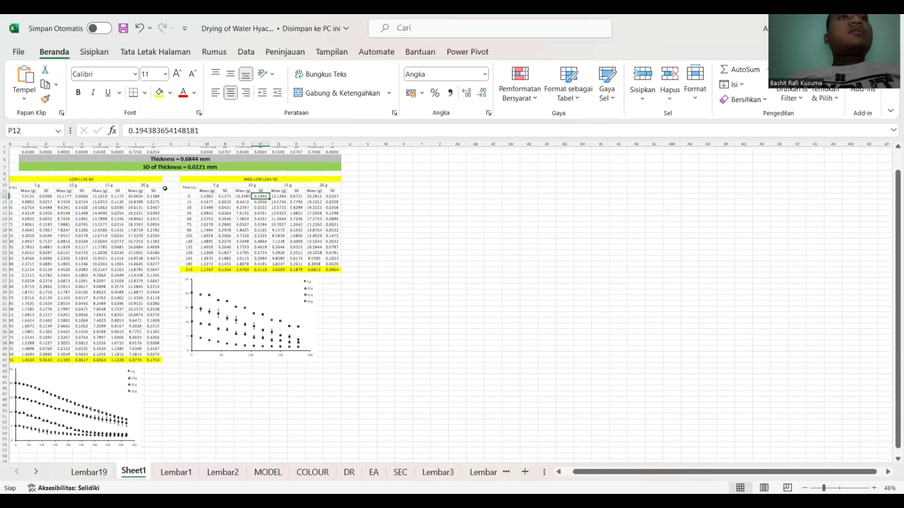
pyautogui.press('Home')
pyautogui.press('Up')
pyautogui.press('Up')
pyautogui.press('Up')
pyautogui.press('Up')
pyautogui.press('Up')
pyautogui.press('Up')
pyautogui.press('Up')
pyautogui.press('Up')
pyautogui.press('Up')
pyautogui.press('Up')
pyautogui.press('Up')
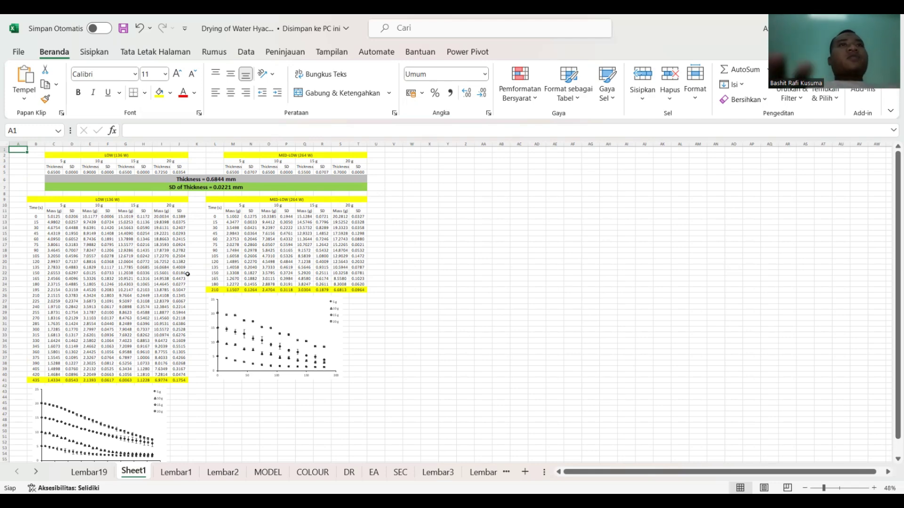
pyautogui.click(125, 156)
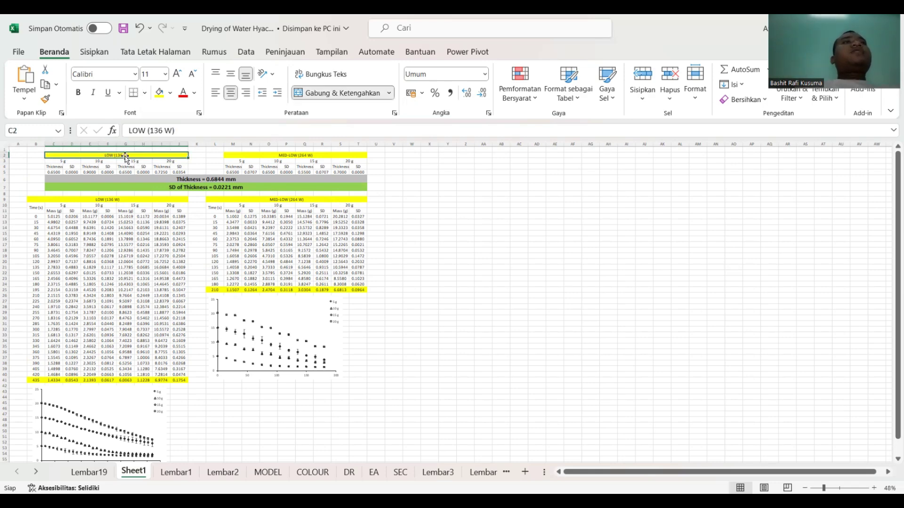
pyautogui.click(293, 156)
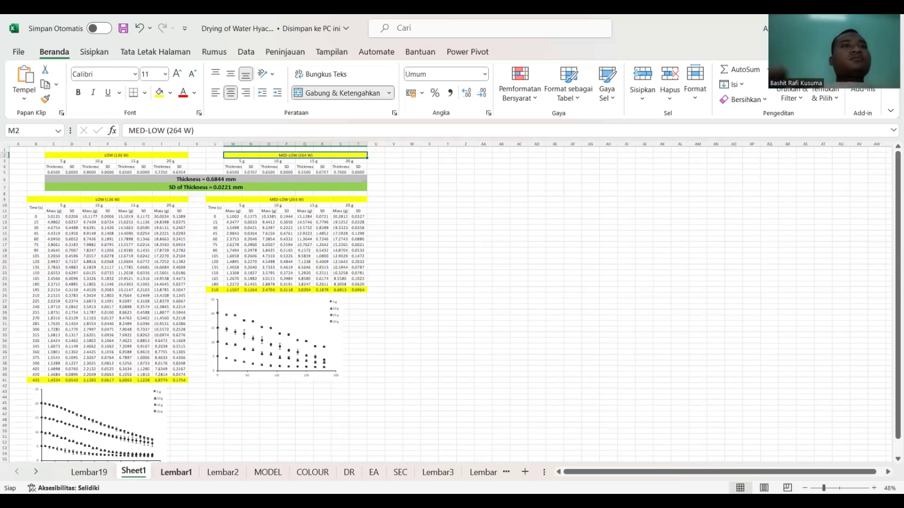
# - Examine the drying model equations on Lembar2, together with the LEWIS and PAGE 5 gram fit results
pyautogui.click(176, 472)
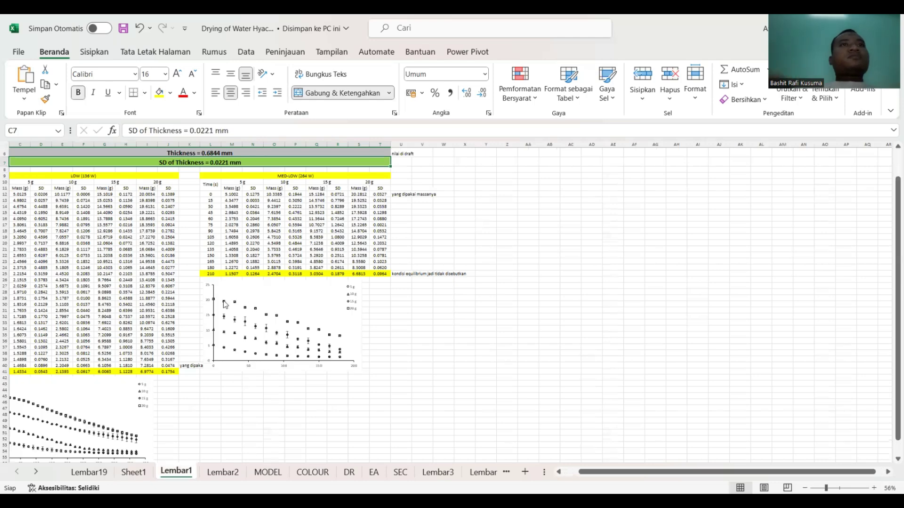
pyautogui.hotkey('ctrl', 'pagedown')
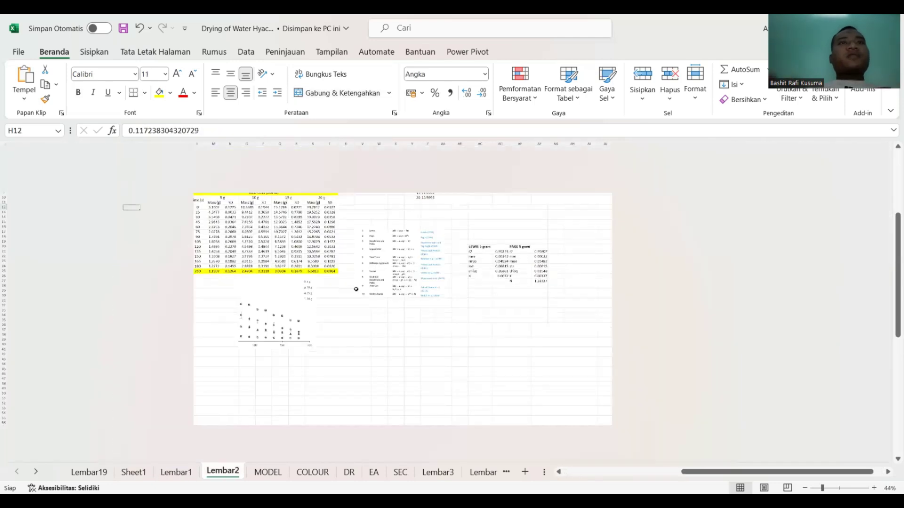
pyautogui.scroll(2, 426, 207)
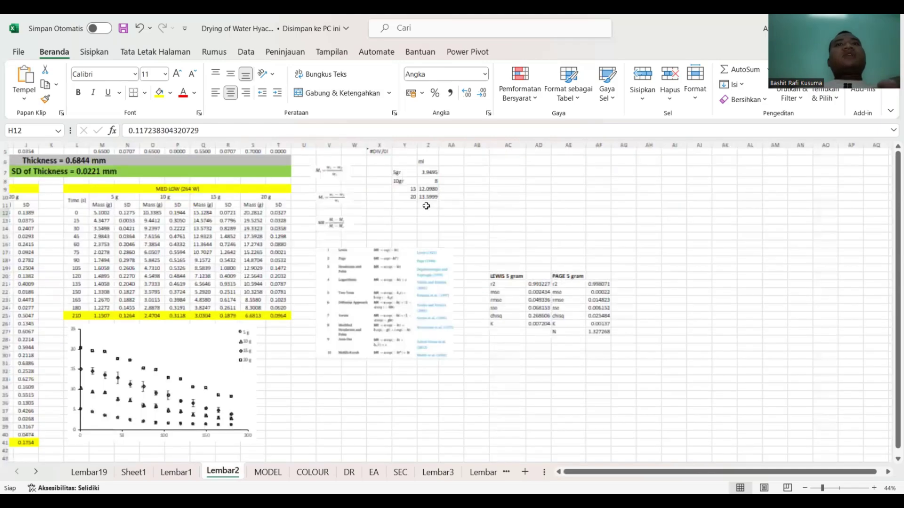
pyautogui.scroll(2, 479, 255)
pyautogui.click(492, 280)
pyautogui.scroll(2, 492, 280)
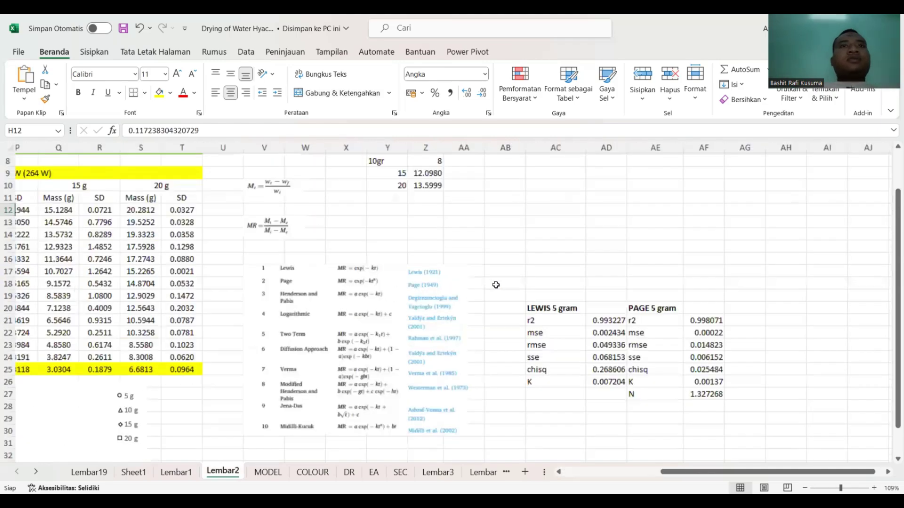
pyautogui.press('Down')
pyautogui.press('Down')
pyautogui.press('Down')
pyautogui.press('Down')
pyautogui.press('Down')
pyautogui.press('Down')
pyautogui.press('Down')
pyautogui.press('Down')
pyautogui.press('Down')
pyautogui.press('Down')
pyautogui.press('Down')
pyautogui.press('Down')
pyautogui.press('Down')
pyautogui.press('Down')
pyautogui.press('Down')
pyautogui.press('Down')
pyautogui.press('Down')
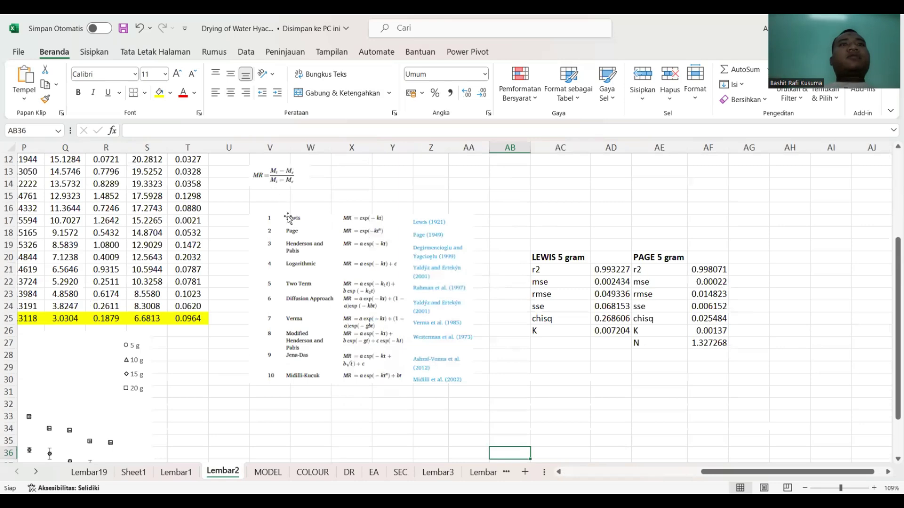
pyautogui.scroll(2, 288, 217)
pyautogui.scroll(2, 314, 239)
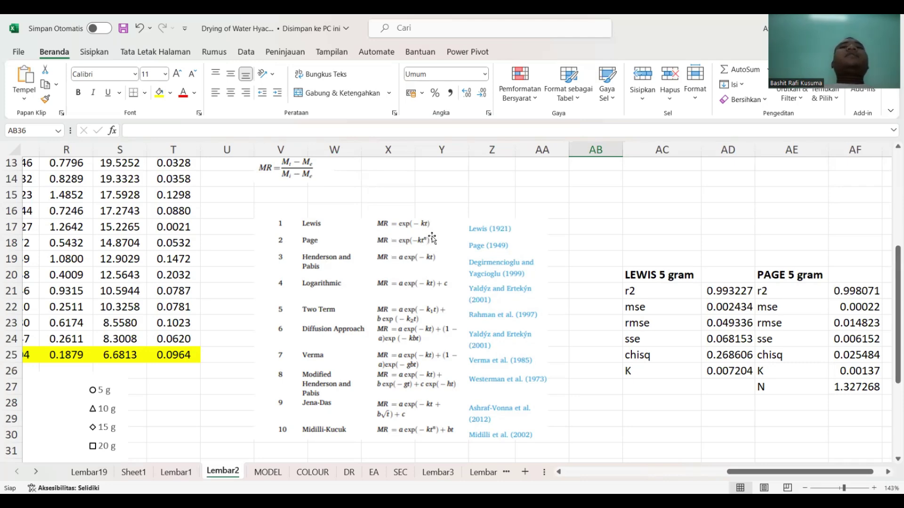
# - Review the fit statistics of all drying models on the MODEL sheet
pyautogui.click(267, 472)
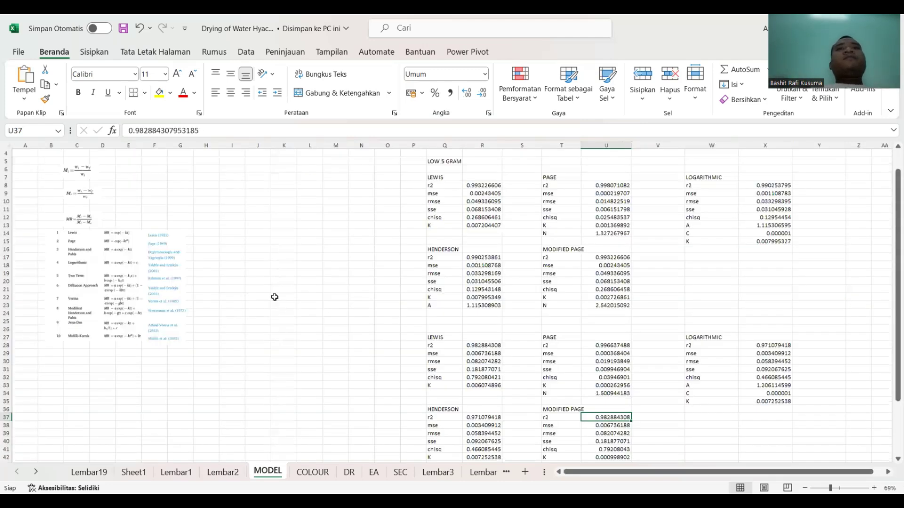
pyautogui.keyDown('ctrl'); pyautogui.scroll(-2, 249, 261); pyautogui.keyUp('ctrl')
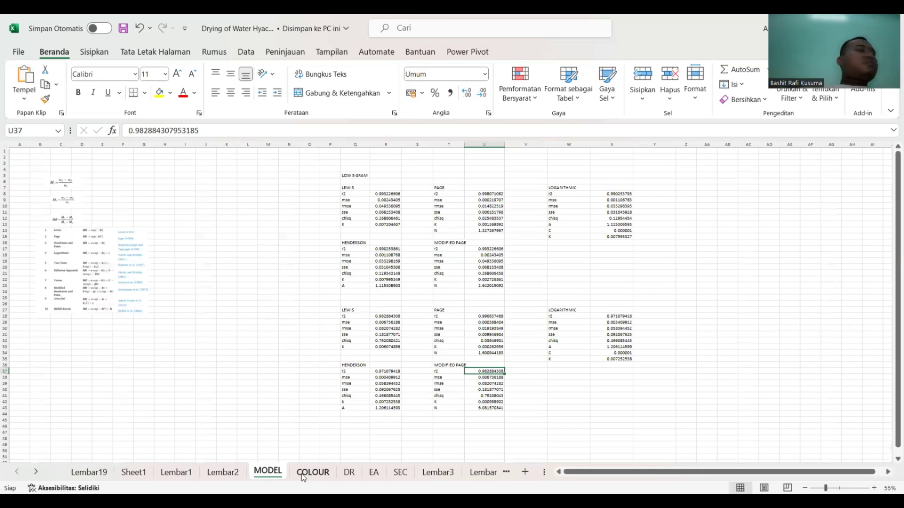
# - On the COLOUR sheet, examine the colour-coded model comparison tables from LOW 5 GRAM through MED LOW 20 GRAM
pyautogui.click(312, 472)
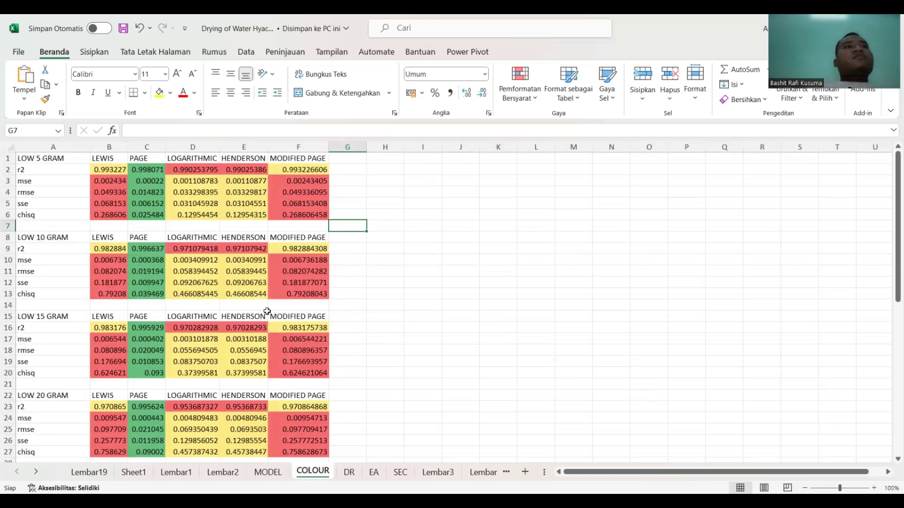
pyautogui.keyDown('ctrl'); pyautogui.scroll(-4, 267, 311); pyautogui.keyUp('ctrl')
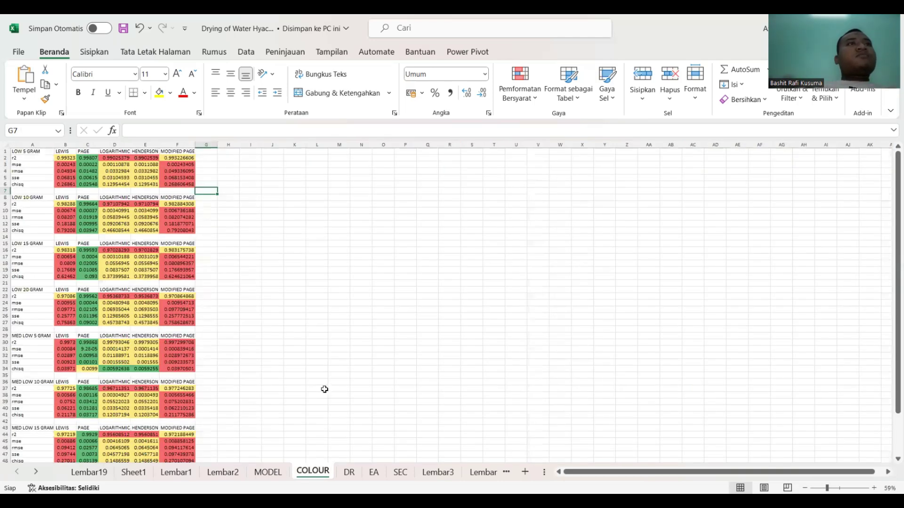
pyautogui.press('Left')
pyautogui.press('Home')
pyautogui.press('Down')
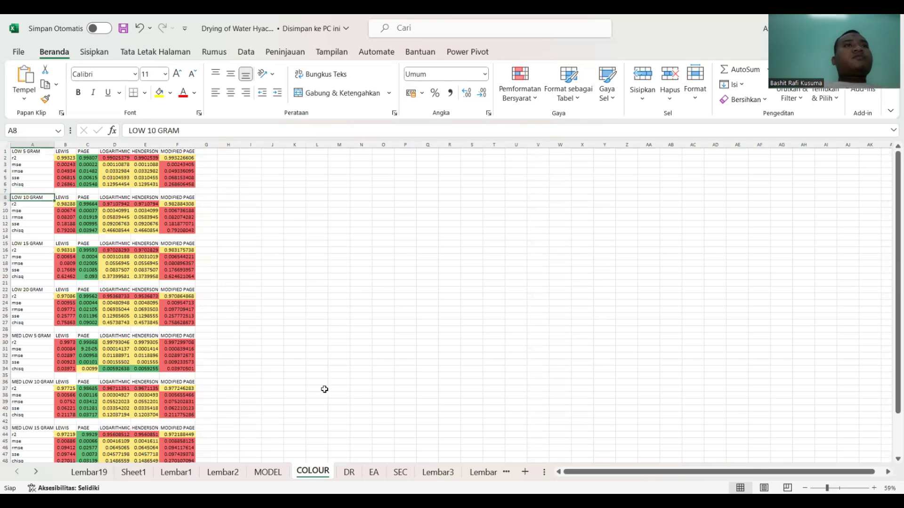
pyautogui.press('Down')
pyautogui.press('Down')
pyautogui.press('Down')
pyautogui.press('Down')
pyautogui.press('Down')
pyautogui.press('Down')
pyautogui.press('Down')
pyautogui.press('Down')
pyautogui.press('Down')
pyautogui.press('Down')
pyautogui.press('Down')
pyautogui.press('Down')
pyautogui.press('Down')
pyautogui.press('Down')
pyautogui.press('Down')
pyautogui.press('Down')
pyautogui.press('Down')
pyautogui.press('Down')
pyautogui.press('Down')
pyautogui.press('Down')
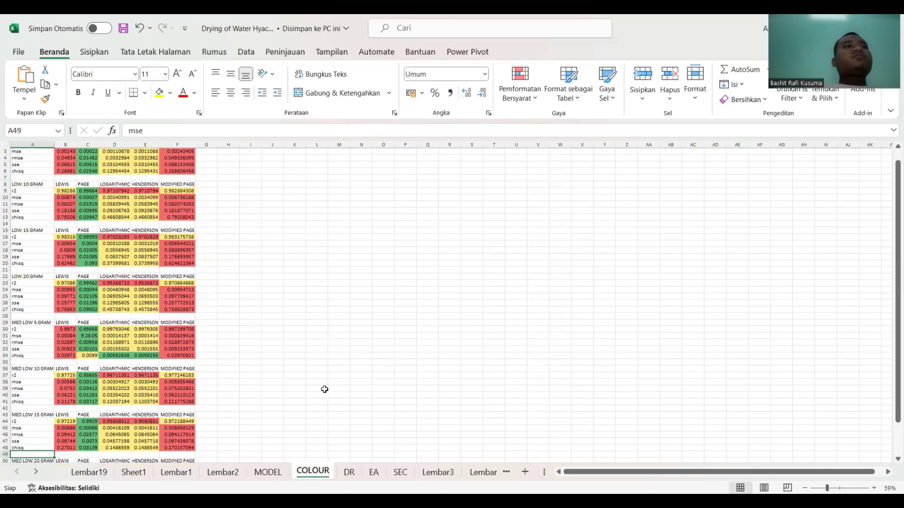
pyautogui.press('Down')
pyautogui.press('Down')
pyautogui.press('Down')
pyautogui.press('Down')
pyautogui.press('Down')
pyautogui.press('Down')
pyautogui.press('Down')
pyautogui.press('Down')
pyautogui.press('Down')
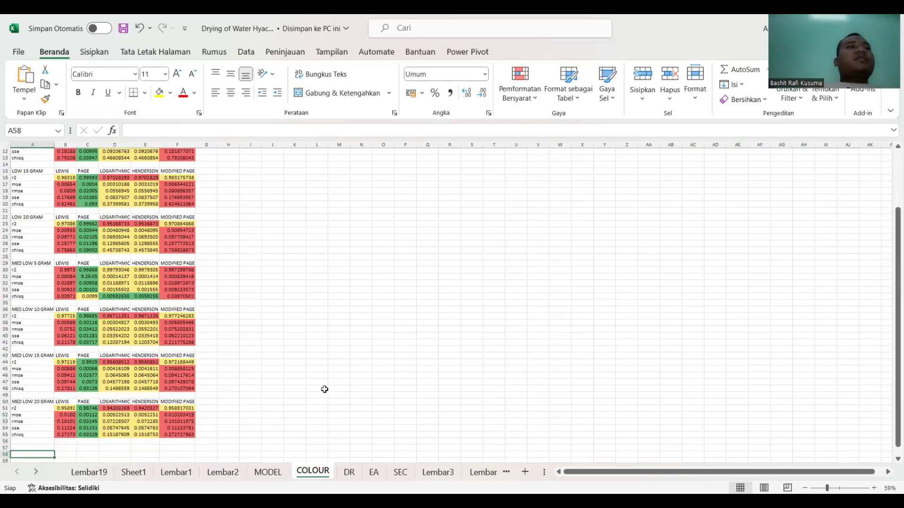
# - On the COLOUR sheet, review the colour-coded model comparison tables from MED LOW 20 GRAM back up to LOW 5 GRAM
pyautogui.press('Up')
pyautogui.press('Up')
pyautogui.press('Up')
pyautogui.press('Up')
pyautogui.press('Up')
pyautogui.press('Up')
pyautogui.press('Up')
pyautogui.press('Up')
pyautogui.press('Up')
pyautogui.press('Up')
pyautogui.press('Up')
pyautogui.press('Up')
pyautogui.press('Up')
pyautogui.press('Up')
pyautogui.press('Up')
pyautogui.press('Up')
pyautogui.press('Up')
pyautogui.press('Up')
pyautogui.press('Up')
pyautogui.press('Up')
pyautogui.press('Up')
pyautogui.press('Up')
pyautogui.press('Up')
pyautogui.press('Up')
pyautogui.press('Up')
pyautogui.press('Up')
pyautogui.press('Up')
pyautogui.press('Up')
pyautogui.press('Up')
pyautogui.press('Up')
pyautogui.press('Up')
pyautogui.press('Up')
pyautogui.press('Up')
pyautogui.press('Up')
pyautogui.press('Up')
pyautogui.press('Up')
pyautogui.press('Up')
pyautogui.press('Up')
pyautogui.press('Up')
pyautogui.press('Up')
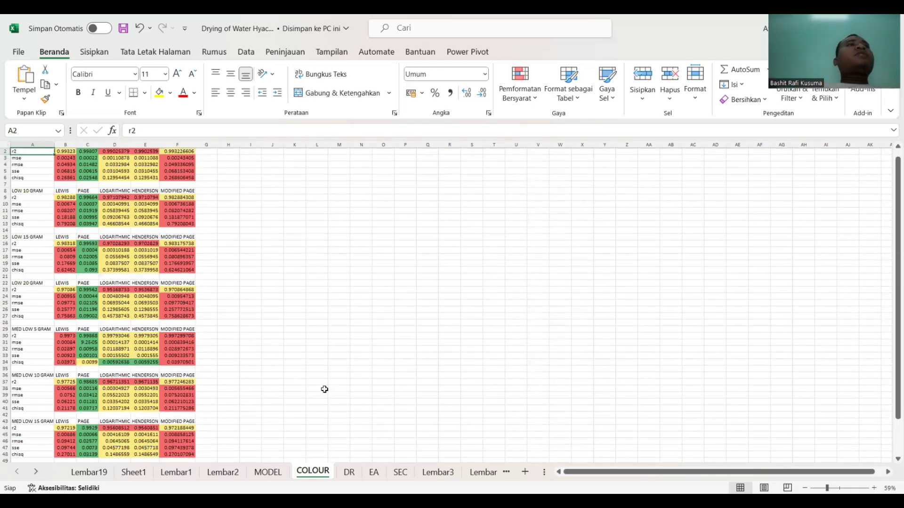
pyautogui.press('Up')
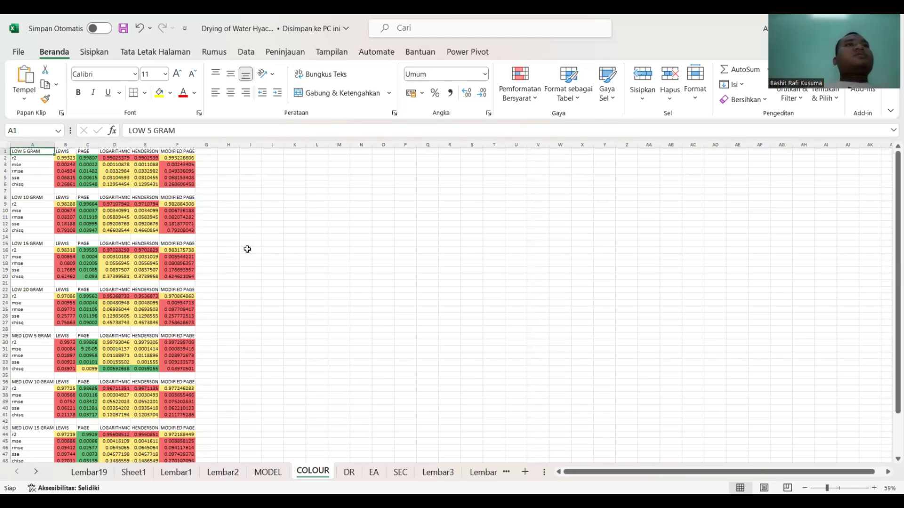
# - Go through the model columns of the LOW 5 GRAM table from LEWIS to MODIFIED PAGE
pyautogui.press('Right')
pyautogui.press('Right')
pyautogui.press('Right')
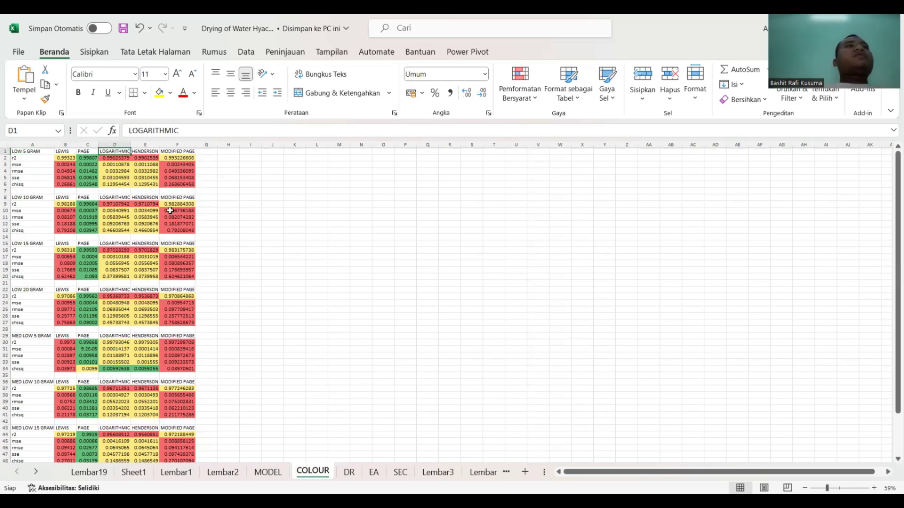
pyautogui.press('Right')
pyautogui.press('Right')
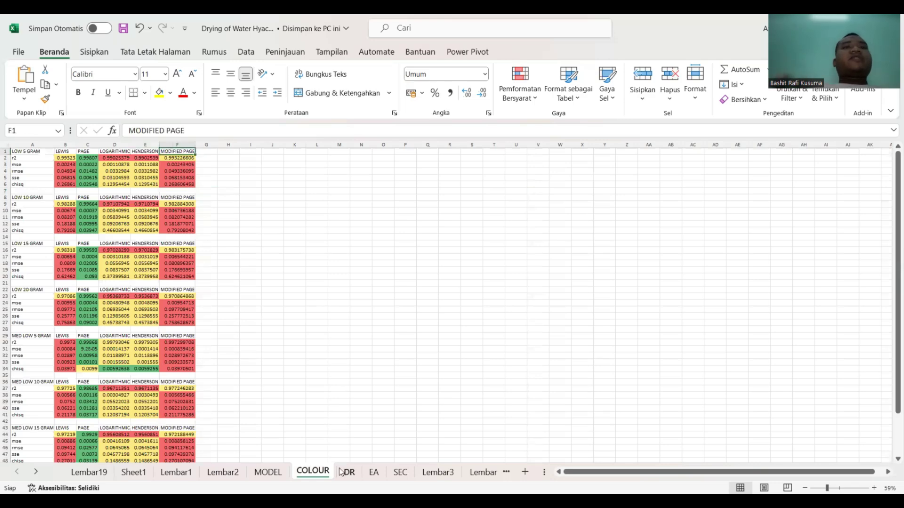
# - View the drying rate chart on the DR sheet, and examine the MED LOW table on the EA sheet
pyautogui.click(347, 472)
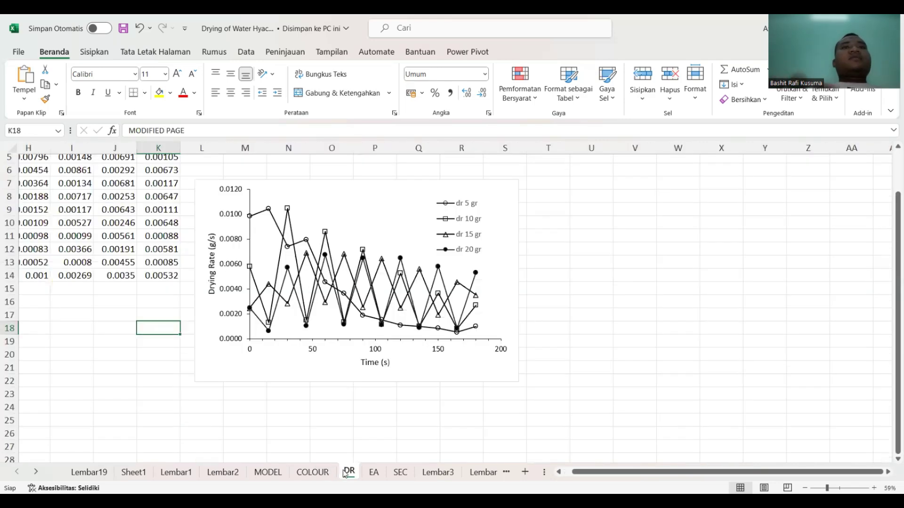
pyautogui.click(374, 473)
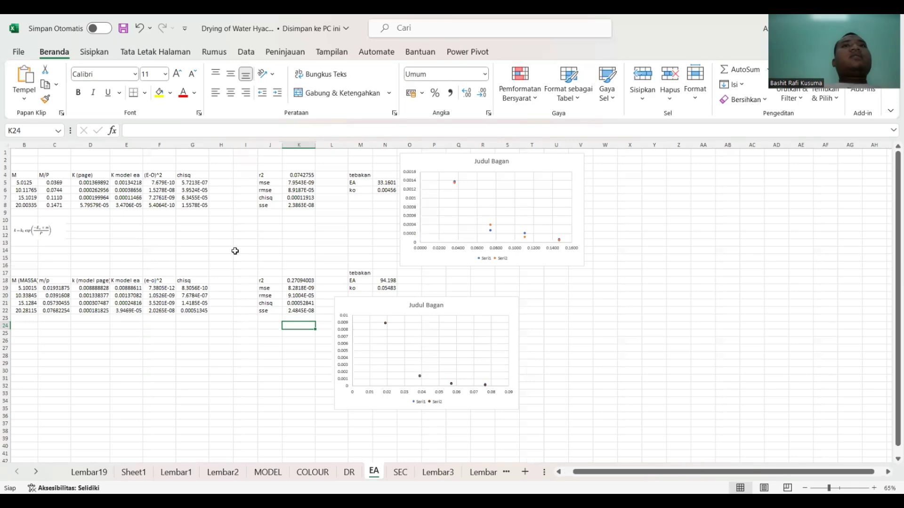
pyautogui.scroll(-3, 234, 251)
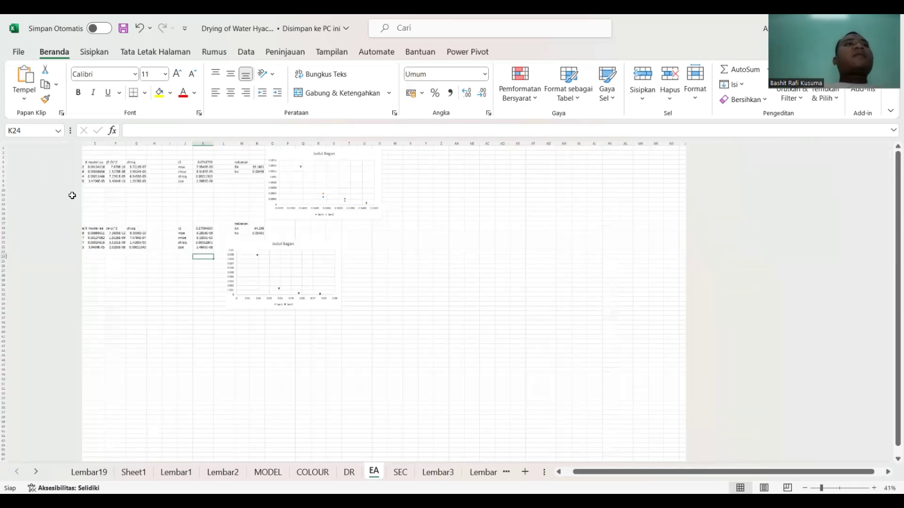
pyautogui.scroll(15, 72, 195)
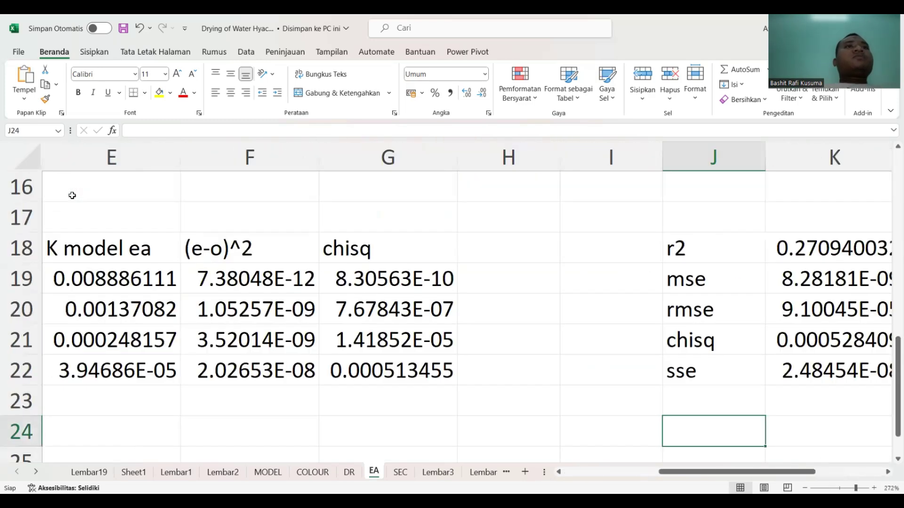
pyautogui.press('Home')
pyautogui.press('Down')
pyautogui.press('Down')
pyautogui.press('Down')
pyautogui.press('Down')
pyautogui.press('Down')
pyautogui.press('Down')
pyautogui.press('Down')
pyautogui.press('Down')
pyautogui.press('Down')
pyautogui.press('Down')
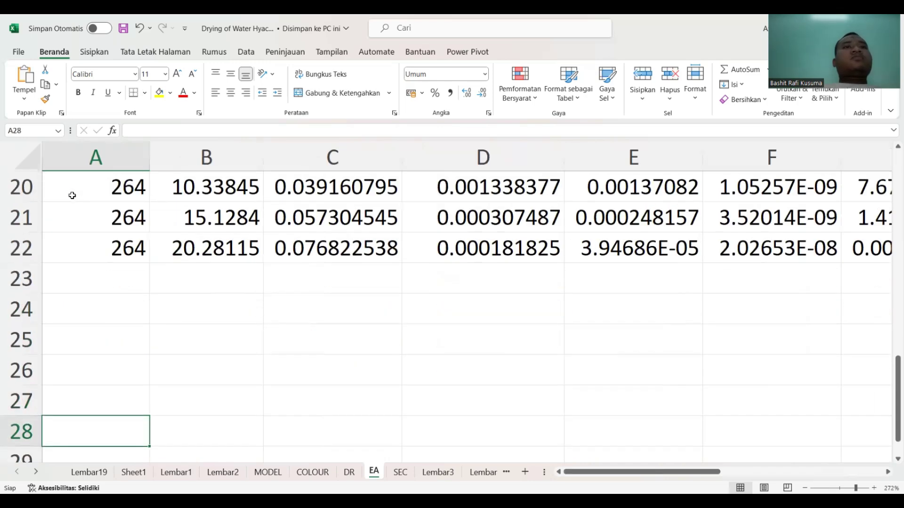
pyautogui.scroll(-5, 72, 195)
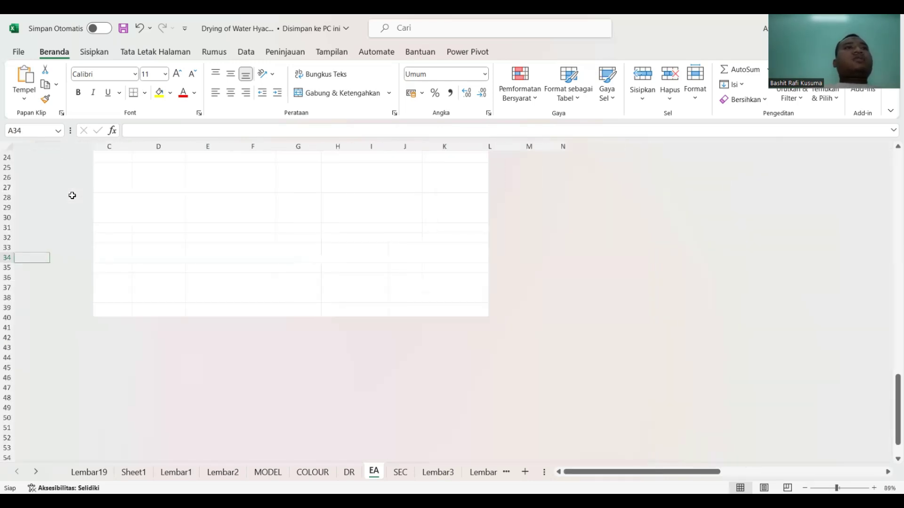
# - Examine the EA sheet's LOW and MED LOW tables with their fit statistics, EA and ko guesses, and charts
pyautogui.scroll(5, 72, 195)
pyautogui.press('Up')
pyautogui.press('Up')
pyautogui.press('Up')
pyautogui.press('Up')
pyautogui.press('Up')
pyautogui.press('Up')
pyautogui.press('Up')
pyautogui.hotkey('ctrl', 'Home')
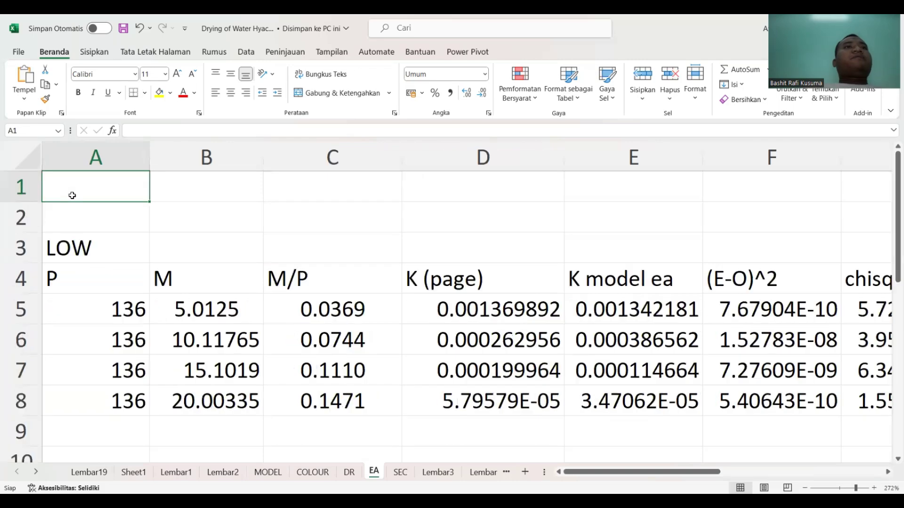
pyautogui.scroll(-8, 263, 318)
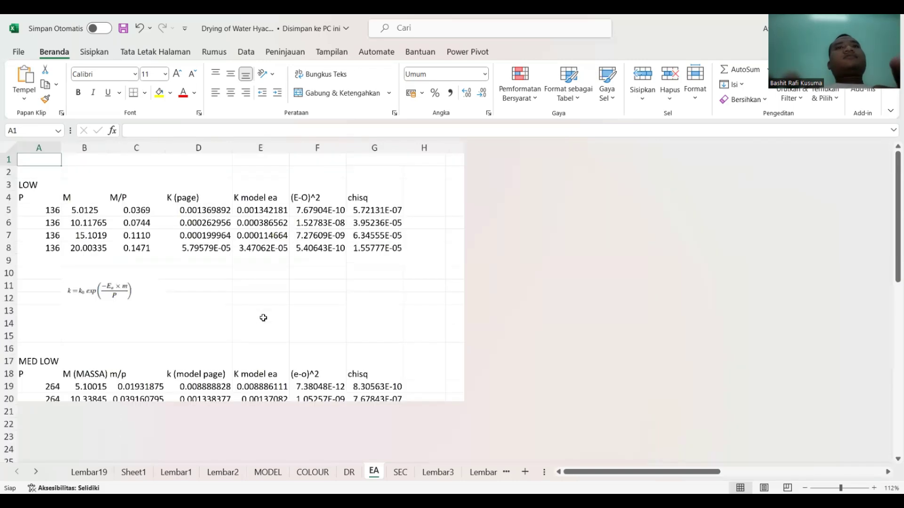
pyautogui.scroll(-3, 263, 317)
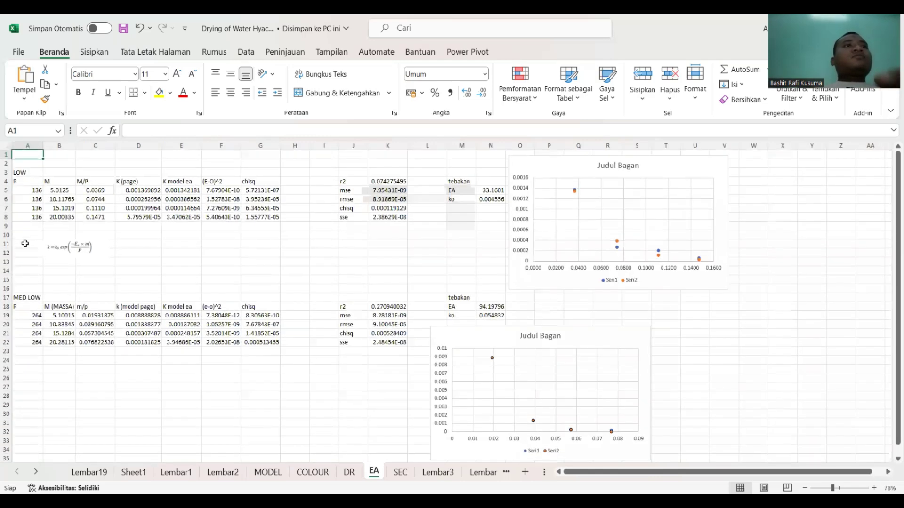
pyautogui.scroll(3, 25, 243)
pyautogui.scroll(2, 164, 299)
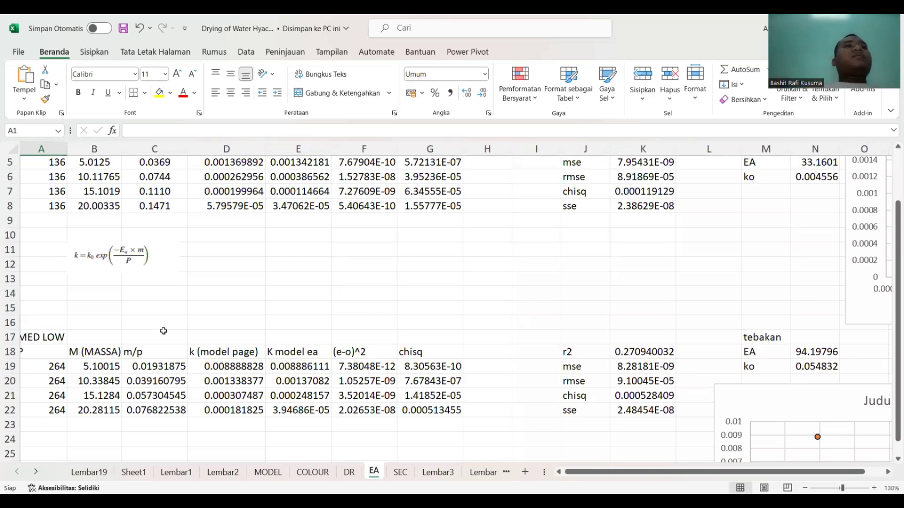
# - Examine the activation energy equation and the mass values of the LOW table above it
pyautogui.click(97, 354)
pyautogui.press('Up')
pyautogui.press('Up')
pyautogui.press('Up')
pyautogui.press('Up')
pyautogui.press('Up')
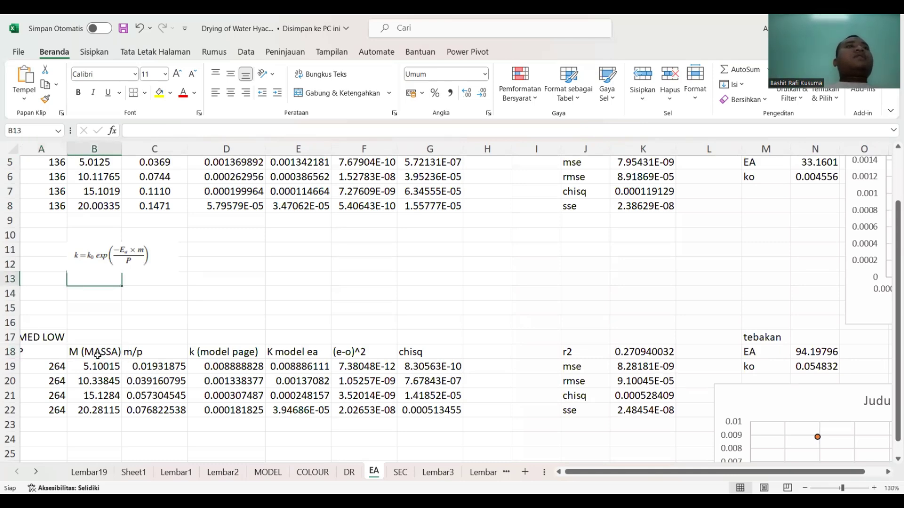
pyautogui.press('Up')
pyautogui.press('Up')
pyautogui.press('Up')
pyautogui.press('Up')
pyautogui.press('Up')
pyautogui.press('Up')
pyautogui.press('Up')
pyautogui.press('Up')
pyautogui.press('Up')
pyautogui.press('Up')
pyautogui.press('Up')
pyautogui.press('Down')
pyautogui.press('Down')
pyautogui.press('Down')
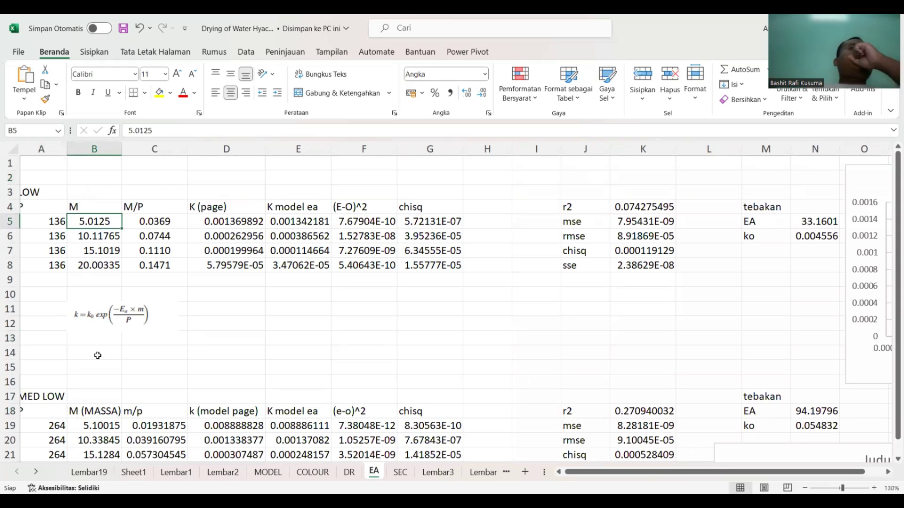
# - Inspect the M/P, K (page), K model ea and (E-O)^2 cells in the first data row of the LOW table
pyautogui.press('Right')
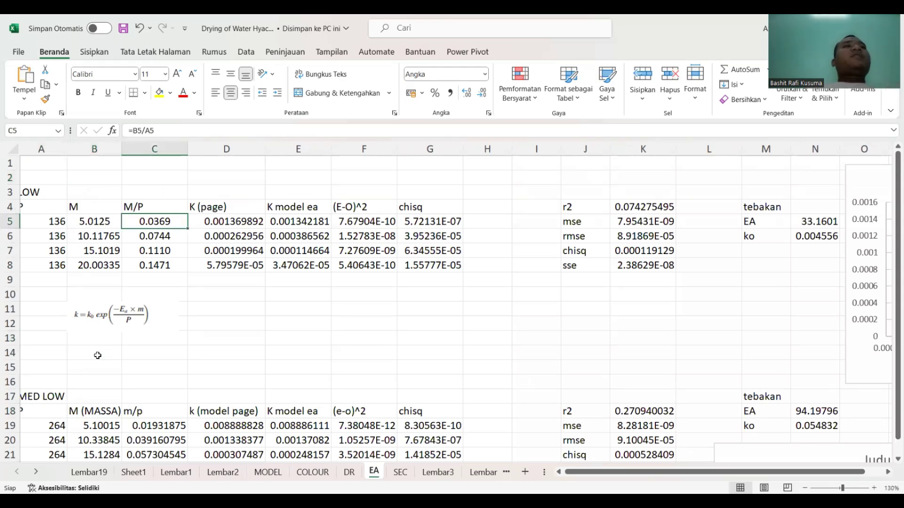
pyautogui.press('Right')
pyautogui.press('Right')
pyautogui.press('Right')
pyautogui.press('Left')
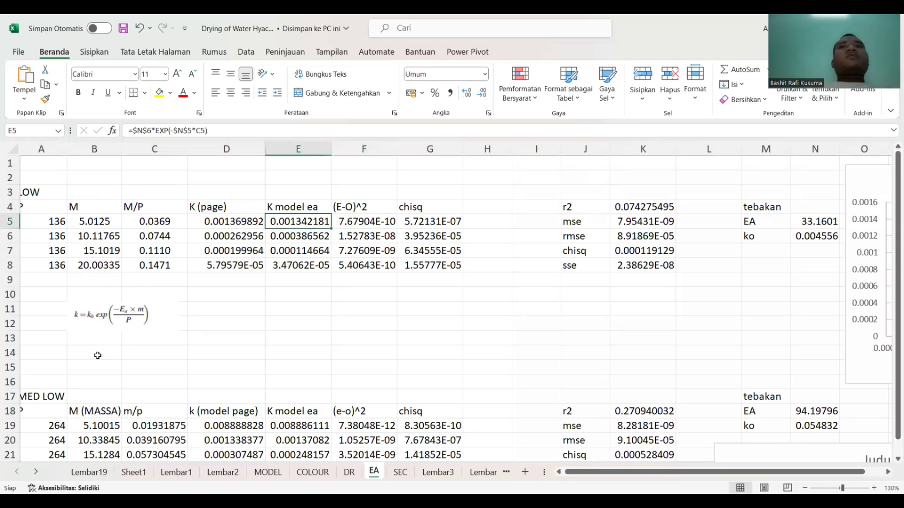
pyautogui.press('Right')
pyautogui.press('Right')
pyautogui.press('Left')
pyautogui.press('Left')
pyautogui.press('Right')
pyautogui.press('Left')
pyautogui.press('Left')
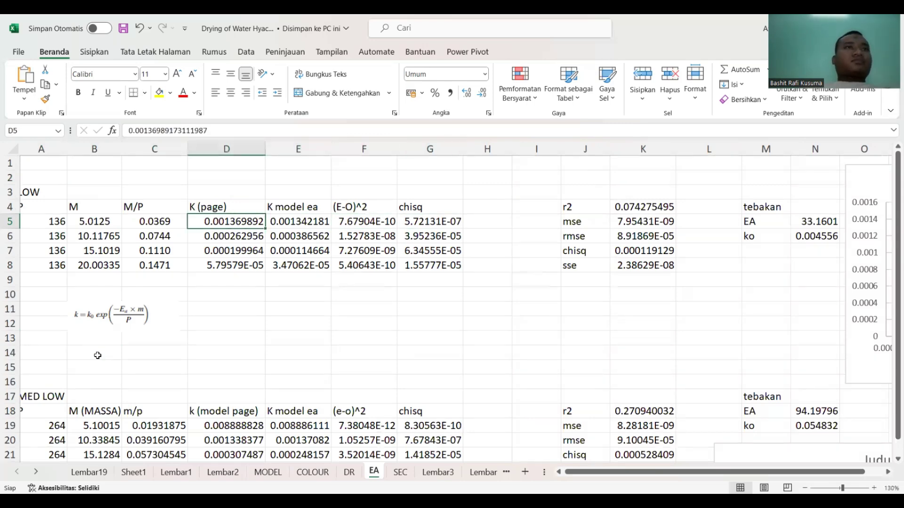
pyautogui.press('Left')
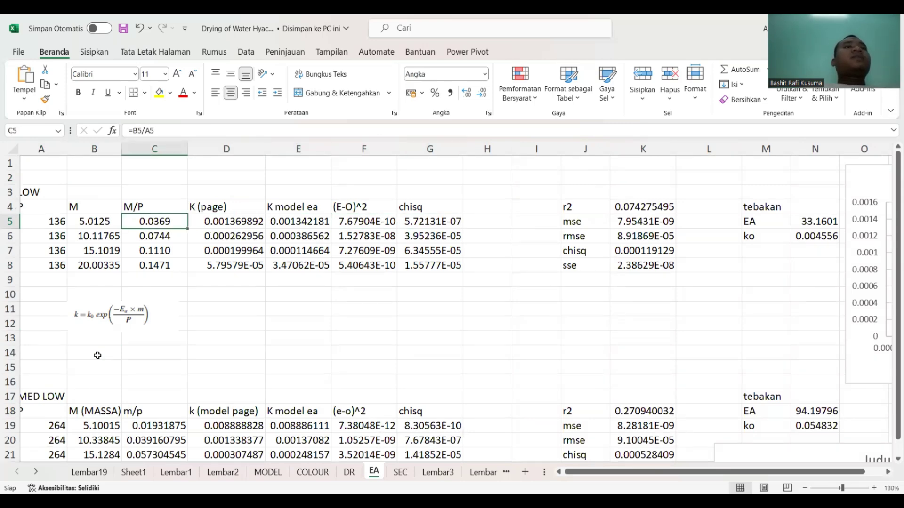
pyautogui.press('Right')
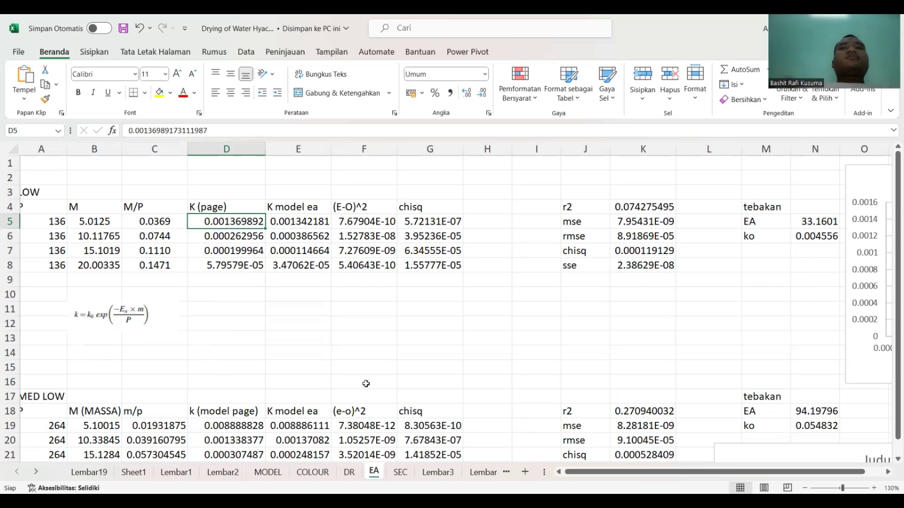
# - On the SEC sheet, examine the equations for energy consumption, specific energy consumption and CO2 emission
pyautogui.click(399, 472)
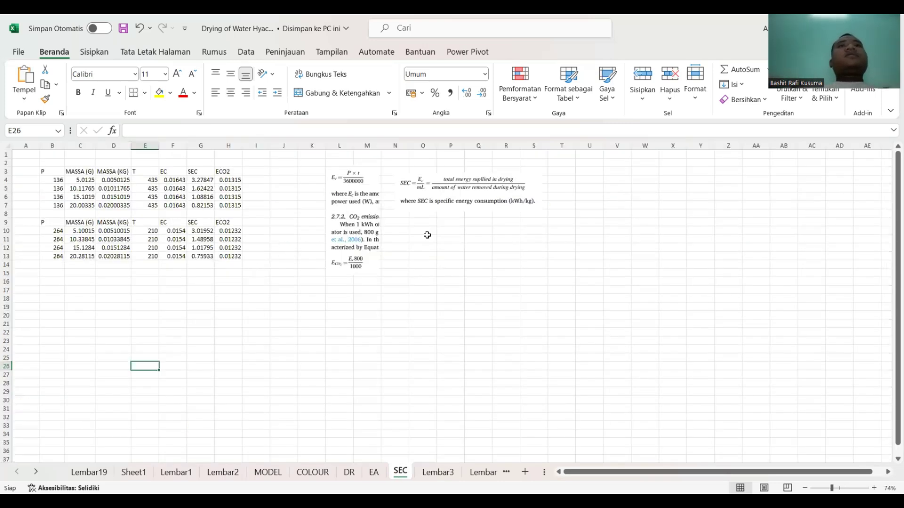
pyautogui.keyDown('ctrl'); pyautogui.scroll(1, 427, 235); pyautogui.keyUp('ctrl')
pyautogui.keyDown('ctrl'); pyautogui.scroll(3, 427, 234); pyautogui.keyUp('ctrl')
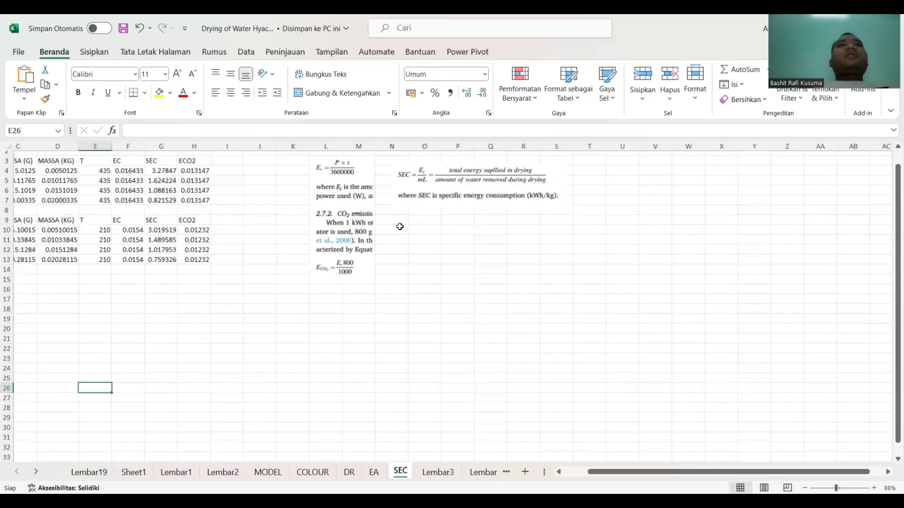
pyautogui.keyDown('ctrl'); pyautogui.scroll(-1, 399, 226); pyautogui.keyUp('ctrl')
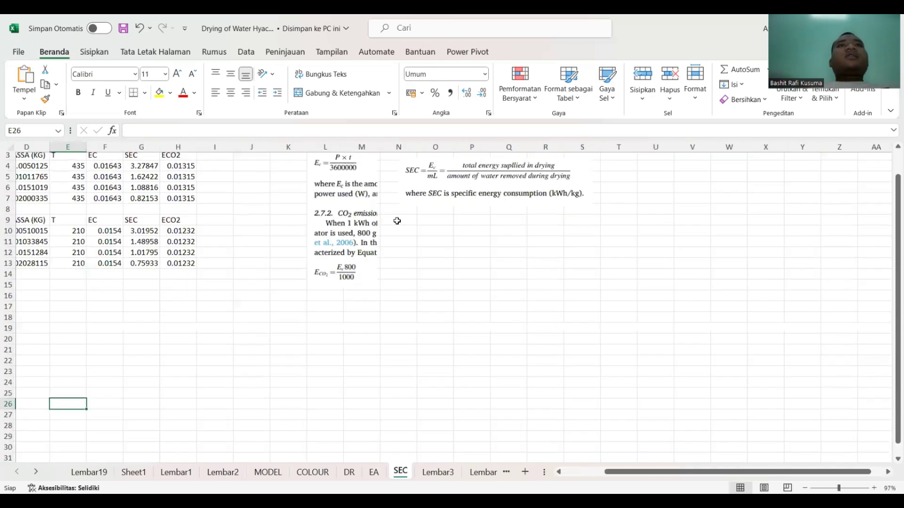
pyautogui.click(396, 219)
pyautogui.press('Up')
pyautogui.press('Up')
pyautogui.press('Up')
pyautogui.press('Up')
pyautogui.press('Up')
pyautogui.press('Up')
pyautogui.press('Left')
pyautogui.press('Left')
pyautogui.press('Left')
pyautogui.press('Left')
pyautogui.press('Left')
pyautogui.press('Left')
pyautogui.press('Left')
pyautogui.press('Left')
pyautogui.press('Left')
pyautogui.press('Left')
pyautogui.press('Left')
pyautogui.press('Left')
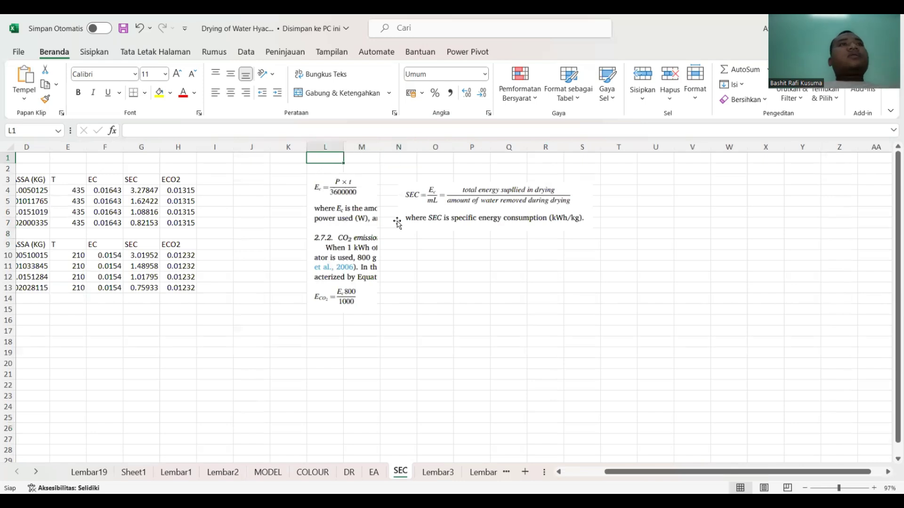
# - Inspect the EC formula in the first 136 W row, together with its time, mass and power inputs
pyautogui.press('Down')
pyautogui.press('Down')
pyautogui.press('Right')
pyautogui.press('Right')
pyautogui.press('Right')
pyautogui.press('Down')
pyautogui.press('Right')
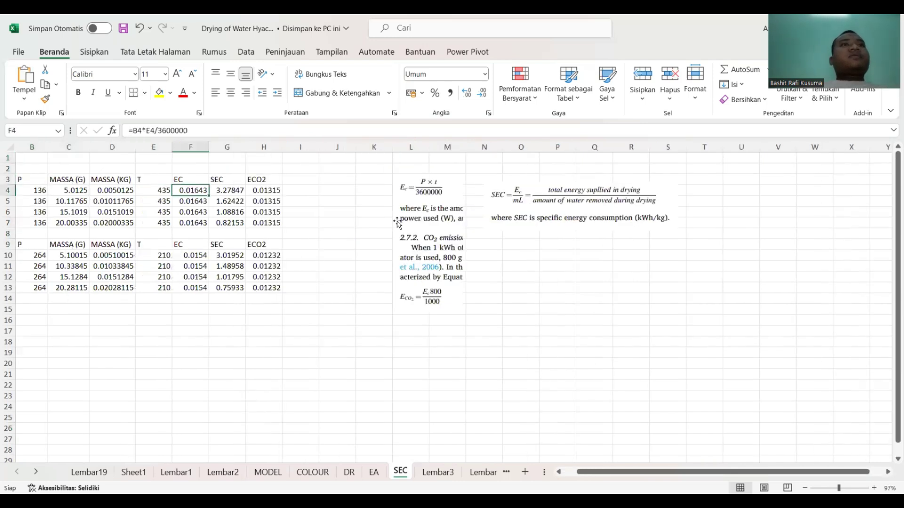
pyautogui.press('Left')
pyautogui.press('Left')
pyautogui.press('Left')
pyautogui.press('Left')
pyautogui.press('Left')
pyautogui.press('Right')
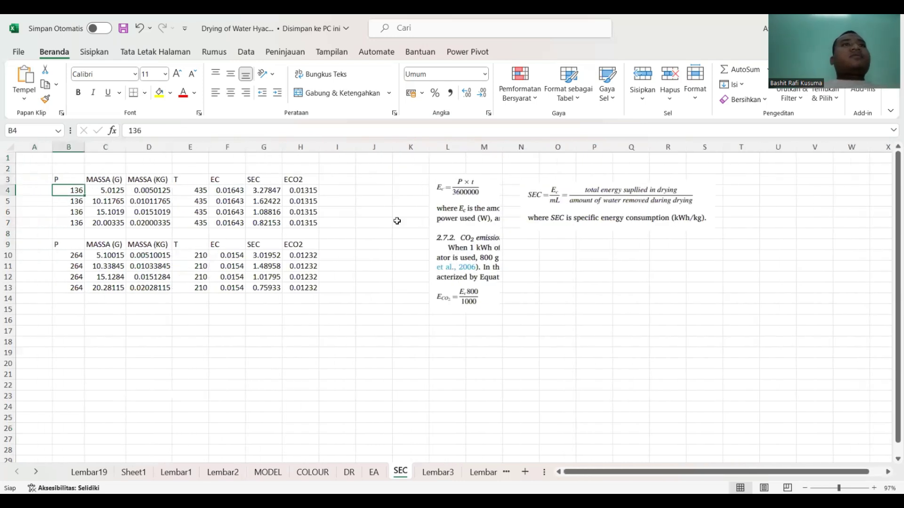
# - Examine the EC, SEC and ECO2 values of the 136 W and 264 W tables alongside the equations on the SEC sheet
pyautogui.press('Right')
pyautogui.press('Right')
pyautogui.press('Right')
pyautogui.press('Right')
pyautogui.press('Right')
pyautogui.press('Right')
pyautogui.press('Right')
pyautogui.press('Right')
pyautogui.press('Right')
pyautogui.press('Right')
pyautogui.press('Right')
pyautogui.press('Right')
pyautogui.press('Right')
pyautogui.press('Right')
pyautogui.press('Right')
pyautogui.press('Right')
pyautogui.press('Left')
pyautogui.press('Down')
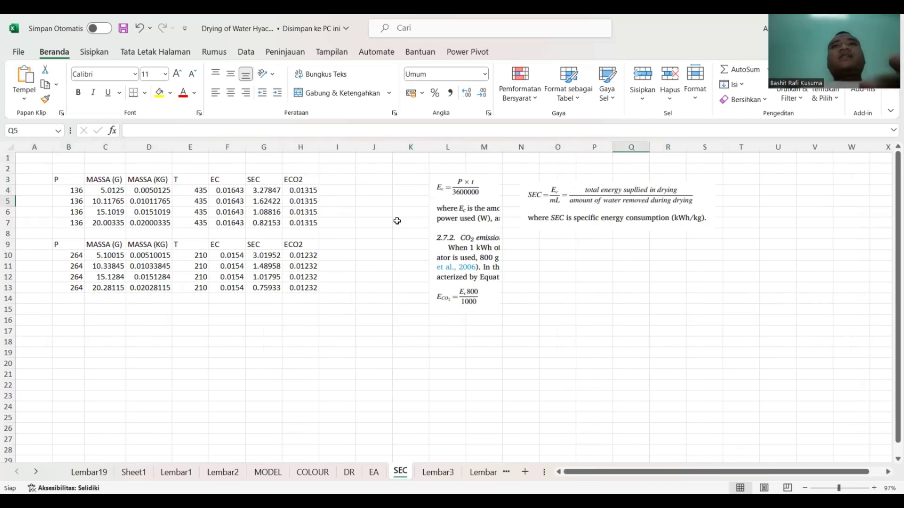
pyautogui.scroll(3, 665, 212)
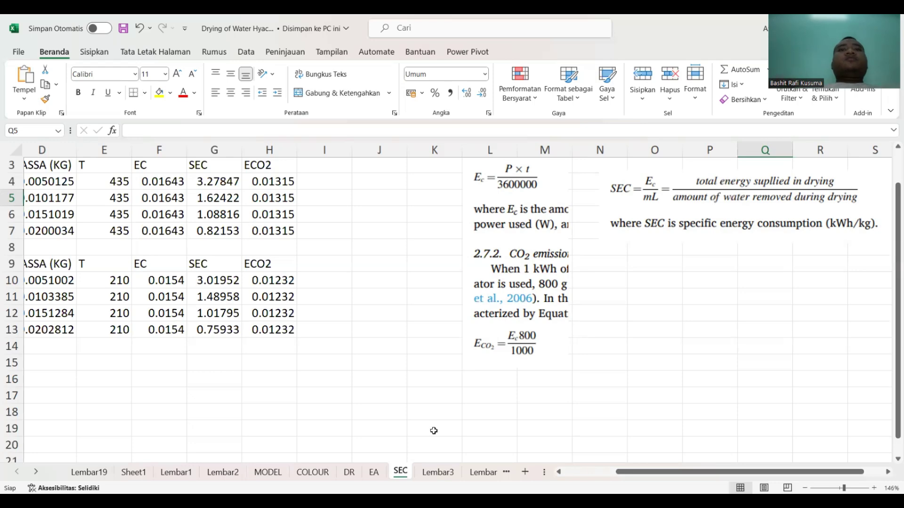
# - On the Lembar3 sheet, look over the 136 W and 264 W tables of mass loss, EC, ECO2 and SEC
pyautogui.click(438, 475)
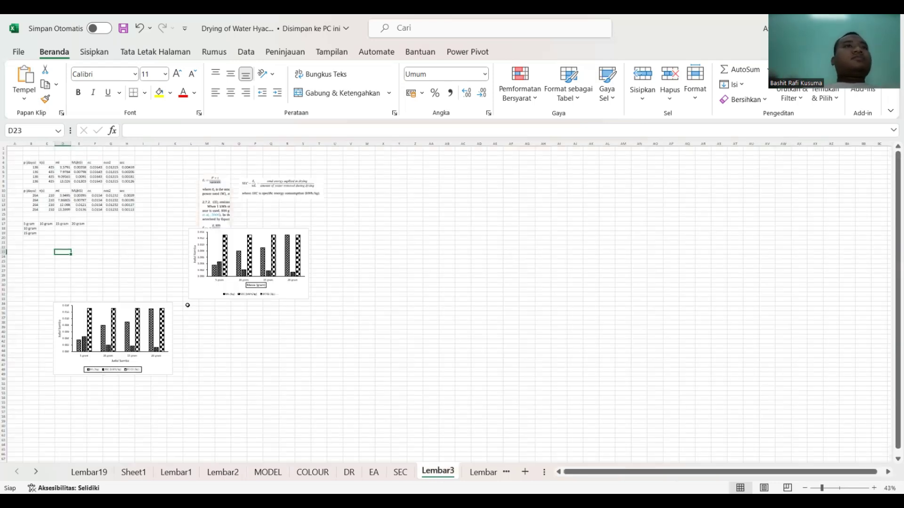
pyautogui.click(136, 256)
pyautogui.press('Up')
pyautogui.press('Up')
pyautogui.press('Up')
pyautogui.press('Up')
pyautogui.press('Up')
pyautogui.press('Up')
pyautogui.press('Up')
pyautogui.press('Up')
pyautogui.press('Up')
pyautogui.press('Up')
pyautogui.press('Up')
pyautogui.press('Up')
pyautogui.press('Up')
pyautogui.press('Up')
pyautogui.press('Up')
pyautogui.press('Up')
pyautogui.press('Up')
pyautogui.press('Up')
pyautogui.press('Up')
pyautogui.press('Up')
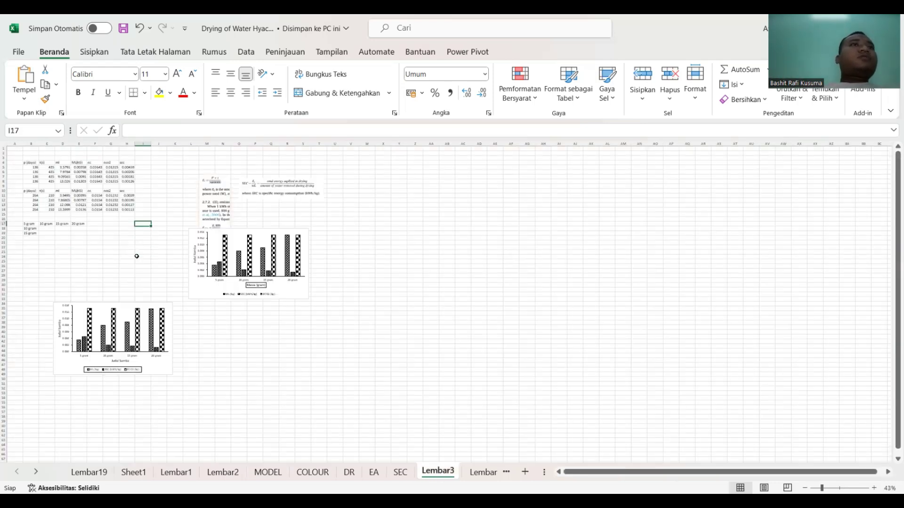
pyautogui.press('Left')
pyautogui.press('Left')
pyautogui.press('Left')
pyautogui.press('Left')
pyautogui.press('Left')
pyautogui.press('Left')
pyautogui.press('Left')
pyautogui.press('Left')
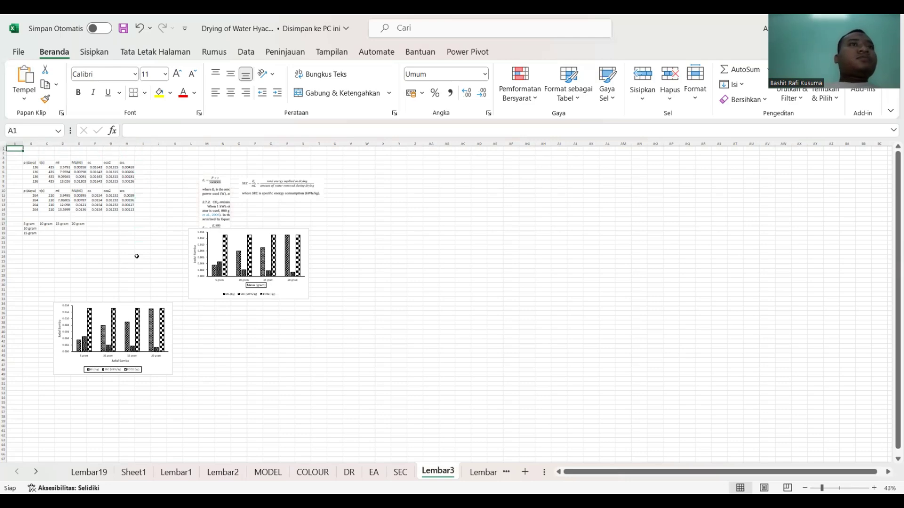
pyautogui.press('Right')
pyautogui.press('Right')
pyautogui.press('Right')
pyautogui.press('Right')
pyautogui.press('Right')
pyautogui.press('Right')
pyautogui.press('Right')
pyautogui.press('Right')
pyautogui.press('Right')
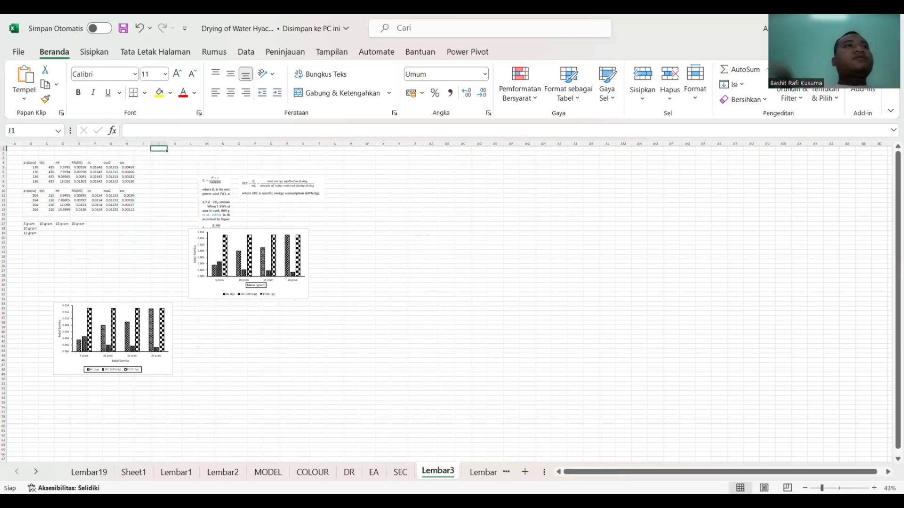
# - Examine the bar chart comparing ML, SEC and ECO2 for the 5, 10, 15 and 20 gram masses
pyautogui.keyDown('ctrl'); pyautogui.scroll(4, 97, 244); pyautogui.keyUp('ctrl')
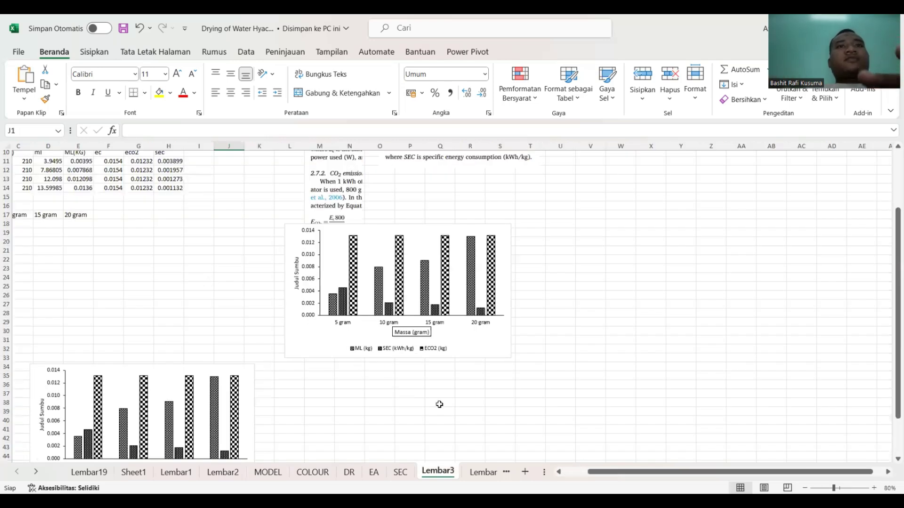
pyautogui.keyDown('ctrl'); pyautogui.scroll(2, 399, 375); pyautogui.keyUp('ctrl')
pyautogui.keyDown('ctrl'); pyautogui.scroll(4, 400, 375); pyautogui.keyUp('ctrl')
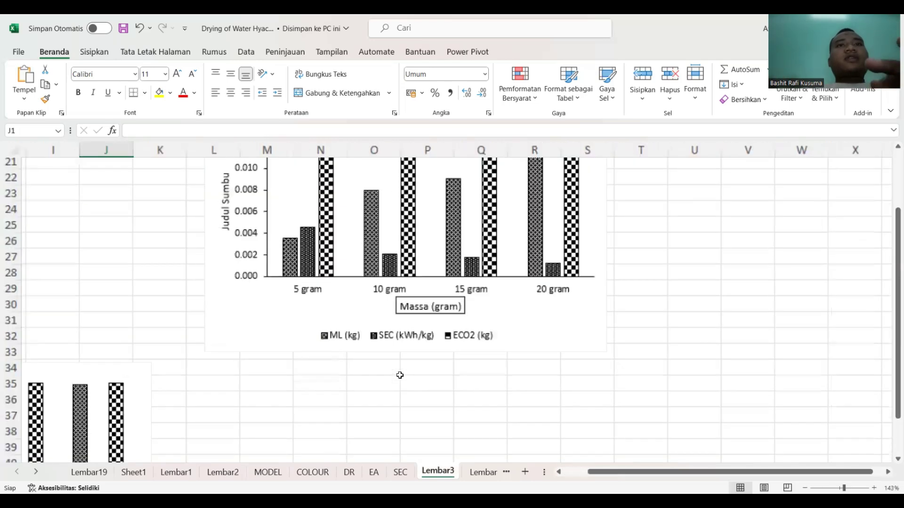
pyautogui.keyDown('ctrl'); pyautogui.scroll(-1, 399, 375); pyautogui.keyUp('ctrl')
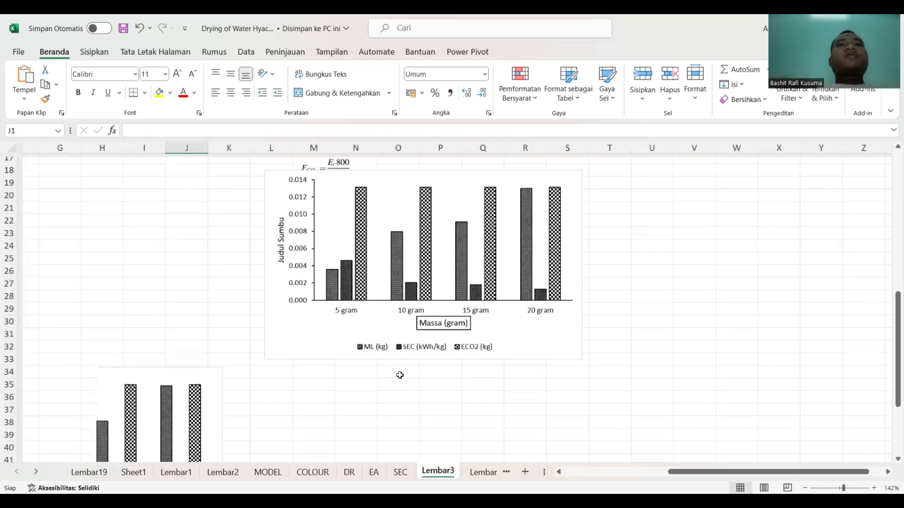
# - On the Lembar4 sheet, examine the enthalpy, entropy and Gibbs tables and their bar charts for 136 W and 264 W
pyautogui.click(478, 469)
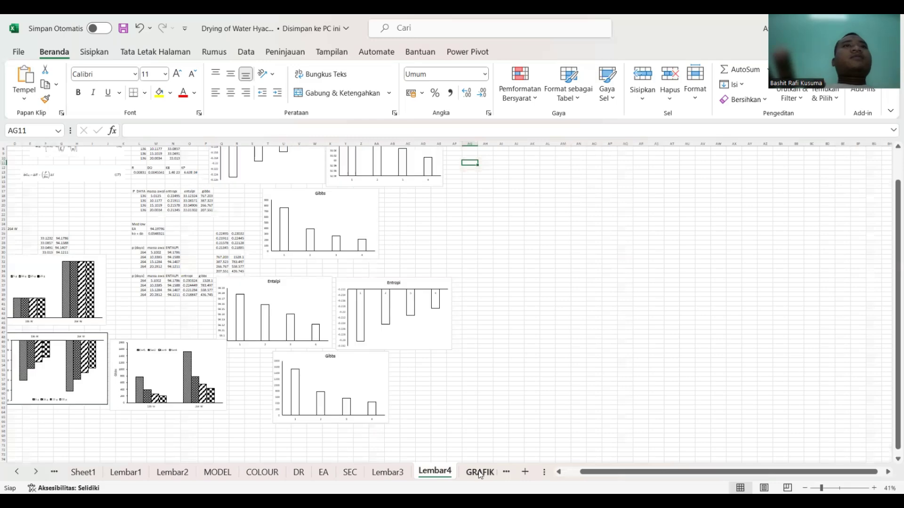
pyautogui.click(124, 328)
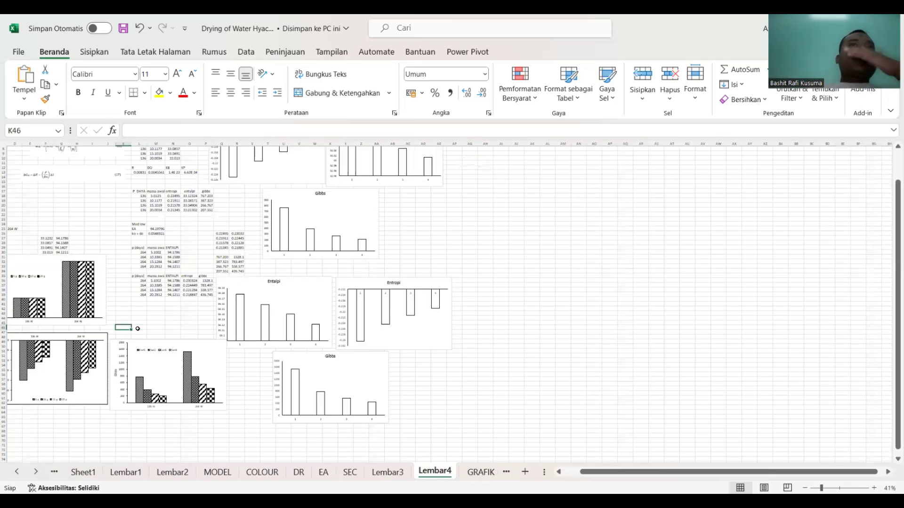
pyautogui.press('Left')
pyautogui.press('Left')
pyautogui.press('Left')
pyautogui.press('Left')
pyautogui.press('Left')
pyautogui.press('Left')
pyautogui.press('Left')
pyautogui.press('Left')
pyautogui.press('Left')
pyautogui.press('Left')
pyautogui.press('Up')
pyautogui.press('Up')
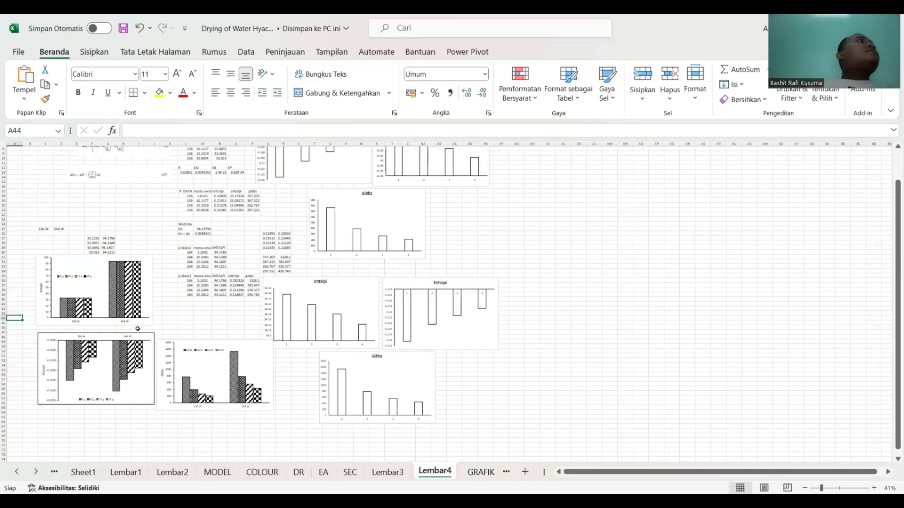
pyautogui.press('Up')
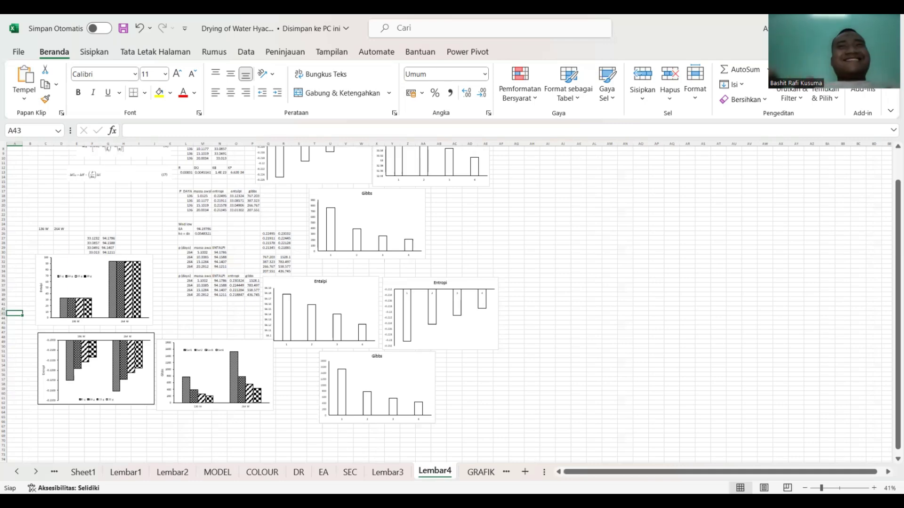
# - On the GRAFIK DIFUSI sheet, look over the moisture ratio and model values listed by drying time
pyautogui.click(480, 472)
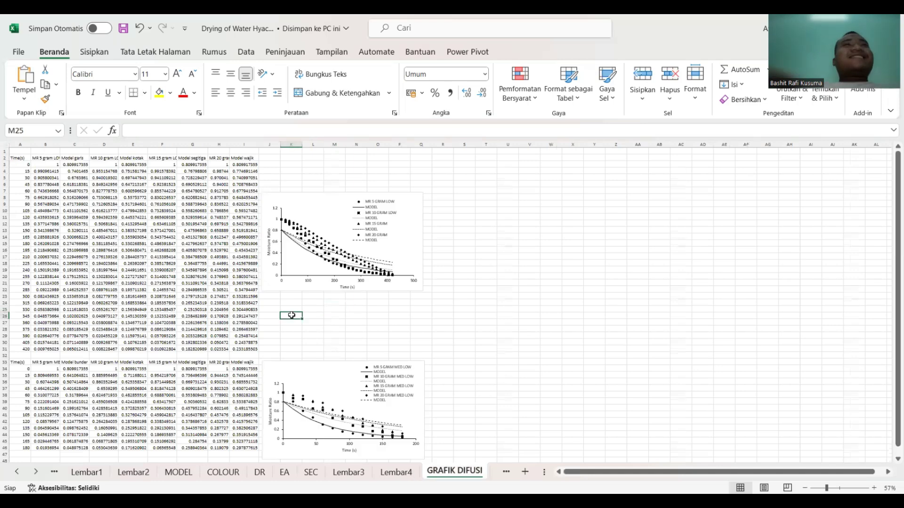
pyautogui.press('Left')
pyautogui.press('Left')
pyautogui.press('Left')
pyautogui.press('Left')
pyautogui.press('Left')
pyautogui.press('Left')
pyautogui.press('Left')
pyautogui.press('Left')
pyautogui.press('Left')
pyautogui.press('Up')
pyautogui.press('Up')
pyautogui.press('Up')
pyautogui.press('Up')
pyautogui.press('Up')
pyautogui.press('Up')
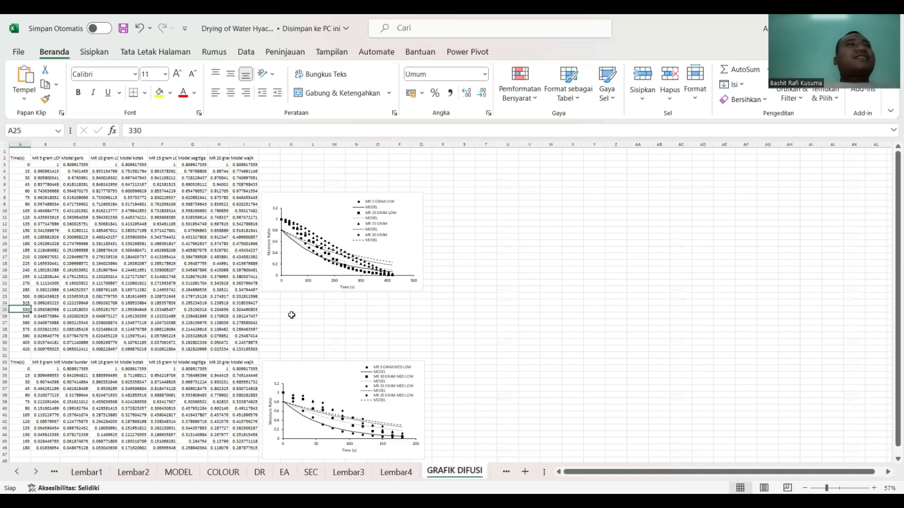
pyautogui.press('Up')
pyautogui.press('Up')
pyautogui.press('Up')
pyautogui.press('Up')
pyautogui.press('Up')
pyautogui.press('Up')
pyautogui.press('Up')
pyautogui.press('Up')
pyautogui.press('Up')
pyautogui.press('Up')
pyautogui.press('Up')
pyautogui.press('Up')
pyautogui.press('Up')
pyautogui.press('Up')
pyautogui.press('Up')
pyautogui.press('Up')
pyautogui.press('Up')
pyautogui.press('Up')
# - Examine the two moisture ratio versus time charts that compare measured data with the diffusion models
pyautogui.press('Right')
pyautogui.press('Right')
pyautogui.press('Right')
pyautogui.press('Right')
pyautogui.press('Right')
pyautogui.press('Right')
pyautogui.press('Right')
pyautogui.press('Right')
pyautogui.press('Right')
pyautogui.press('Right')
pyautogui.press('Right')
pyautogui.press('Right')
pyautogui.press('Right')
pyautogui.press('Right')
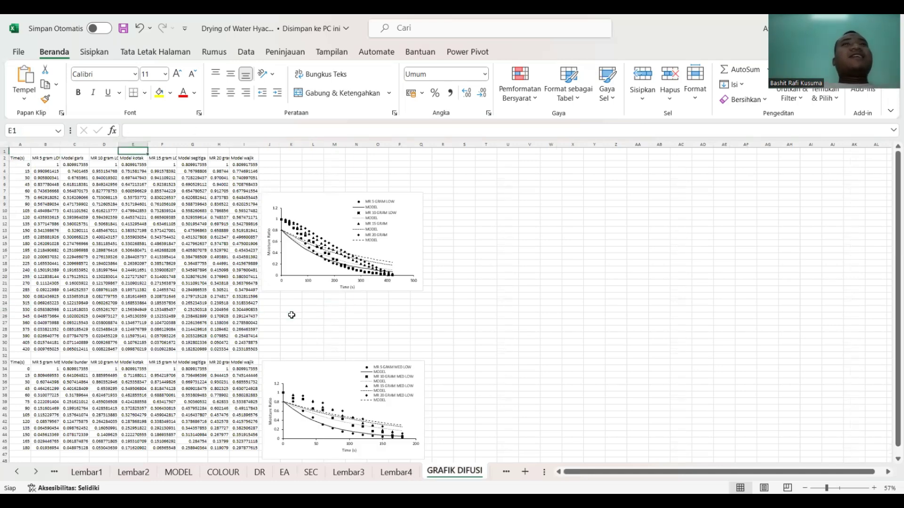
pyautogui.press('Down')
pyautogui.press('Down')
pyautogui.press('Down')
pyautogui.press('Down')
pyautogui.press('Down')
pyautogui.press('Down')
pyautogui.press('Down')
pyautogui.press('Down')
pyautogui.press('Down')
pyautogui.press('Down')
pyautogui.press('Down')
pyautogui.press('Down')
pyautogui.press('Down')
pyautogui.press('Down')
pyautogui.press('Down')
pyautogui.press('Down')
pyautogui.press('Down')
pyautogui.press('Down')
pyautogui.press('Down')
pyautogui.press('Down')
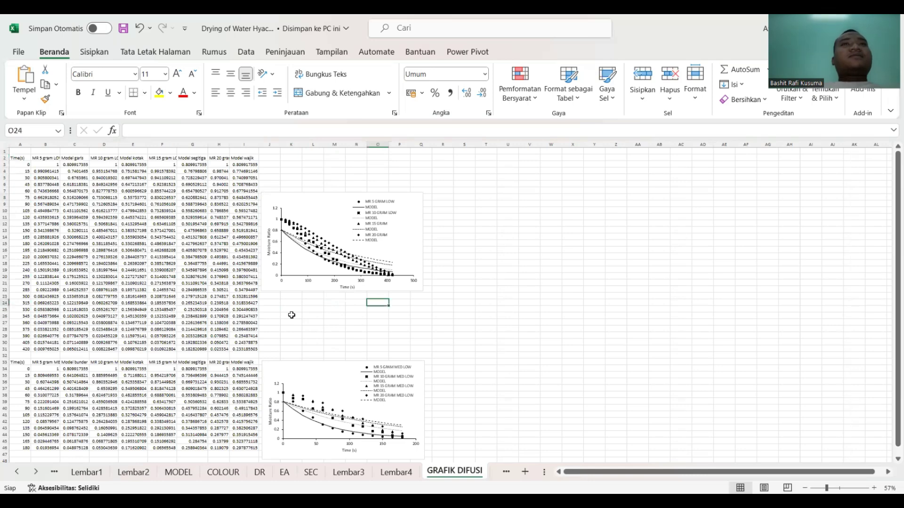
# - Compare the MED LOW moisture ratio chart with the LOW chart above it on the GRAFIK DIFUSI sheet
pyautogui.press('Down')
pyautogui.press('Down')
pyautogui.press('Down')
pyautogui.press('Down')
pyautogui.press('Down')
pyautogui.press('Down')
pyautogui.press('Down')
pyautogui.press('Down')
pyautogui.press('Down')
pyautogui.press('Down')
pyautogui.press('Down')
pyautogui.press('Down')
pyautogui.press('Down')
pyautogui.press('Down')
pyautogui.press('Down')
pyautogui.press('Down')
pyautogui.press('Down')
pyautogui.press('Down')
pyautogui.press('Down')
pyautogui.press('Down')
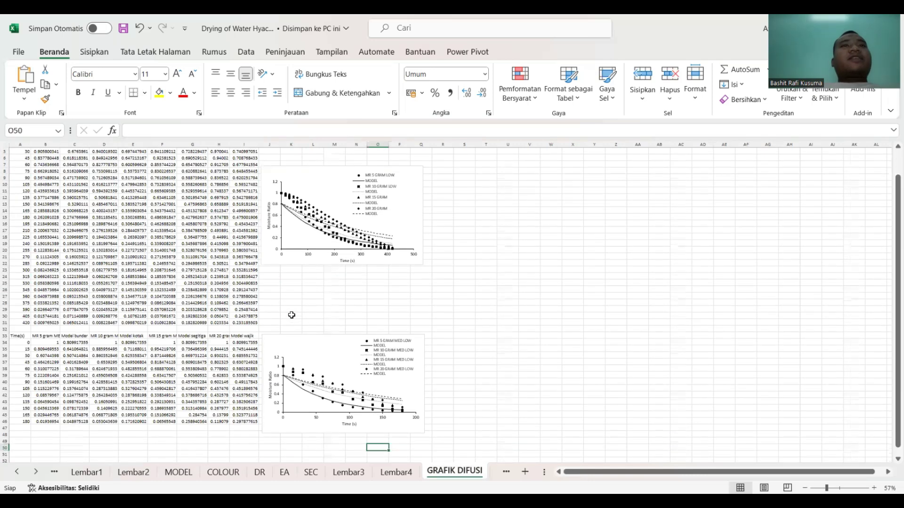
pyautogui.press('Up')
pyautogui.press('Up')
pyautogui.press('Up')
pyautogui.press('Up')
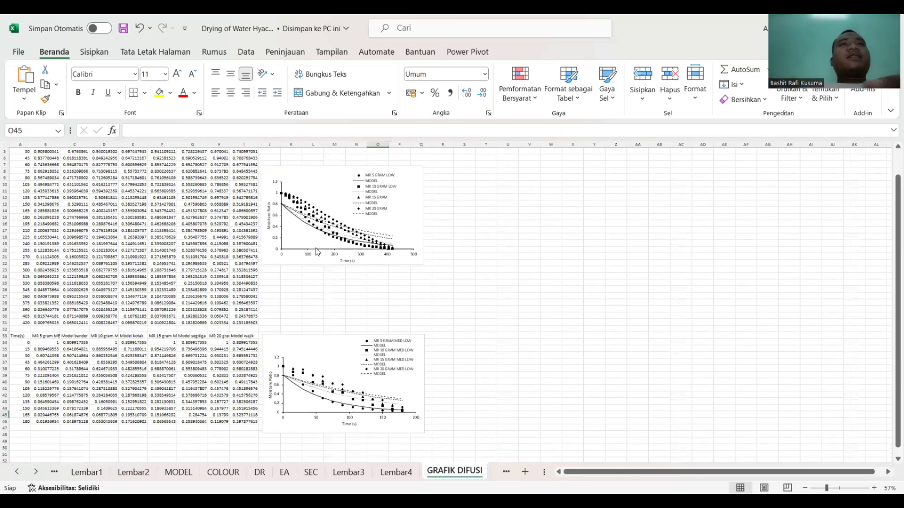
pyautogui.scroll(1, 316, 252)
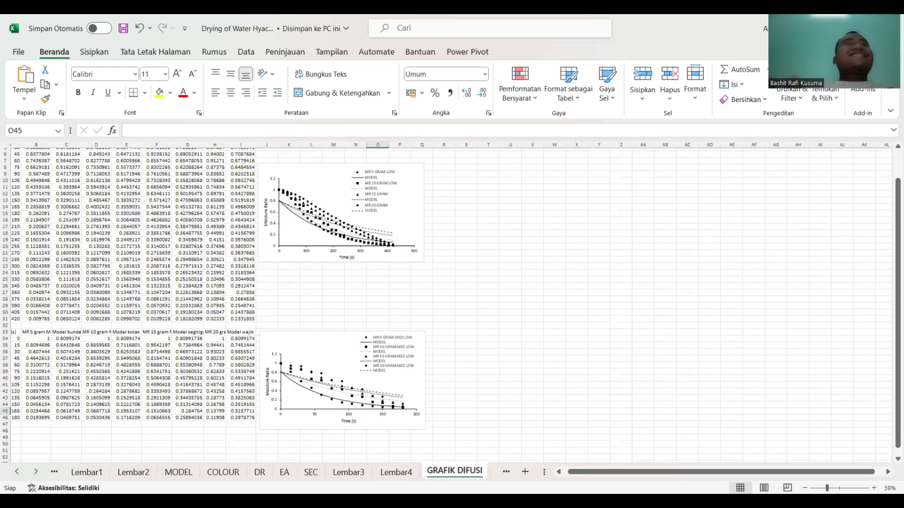
# - On the DIFUSI sheet, look over the MED LOW 5 GRAM block, the diffusion equation and its parameter table
pyautogui.hotkey('ctrl', 'pagedown')
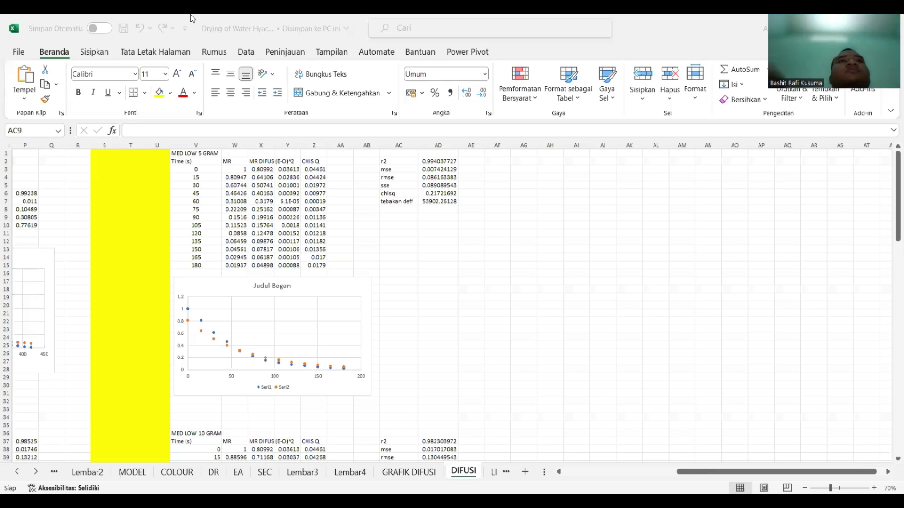
pyautogui.hotkey('alt', 'Tab')
pyautogui.press('Left')
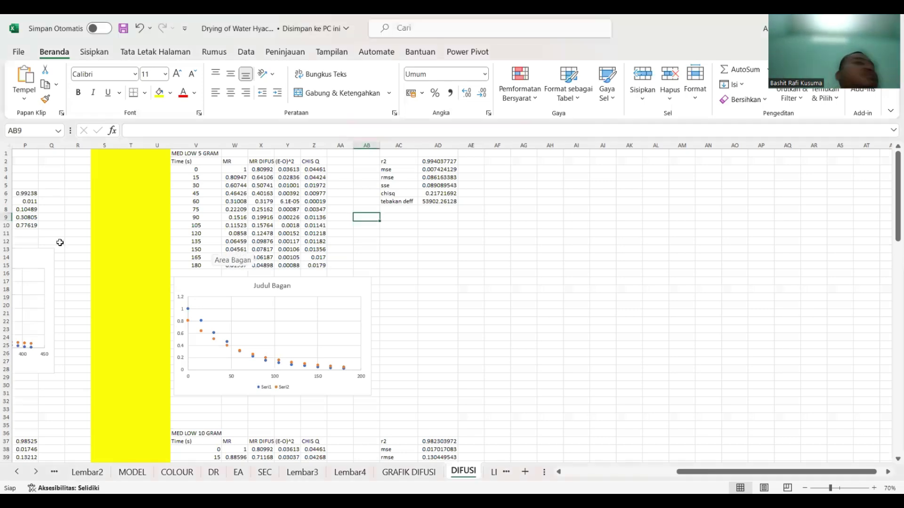
pyautogui.press('Left')
pyautogui.press('Left')
pyautogui.press('Left')
pyautogui.press('Left')
pyautogui.press('Left')
pyautogui.press('Left')
pyautogui.press('Left')
pyautogui.press('Left')
pyautogui.press('Left')
pyautogui.press('Left')
pyautogui.press('Left')
pyautogui.press('Left')
pyautogui.press('Left')
pyautogui.press('Left')
pyautogui.press('Left')
pyautogui.press('Left')
pyautogui.press('Left')
pyautogui.press('Left')
pyautogui.press('Left')
pyautogui.press('Left')
pyautogui.press('Up')
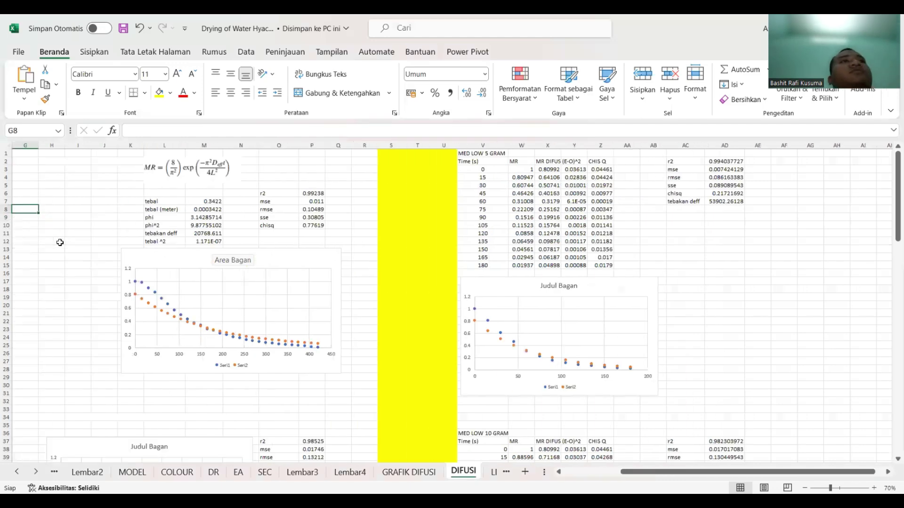
pyautogui.press('Up')
pyautogui.press('Up')
pyautogui.press('Up')
pyautogui.press('Up')
pyautogui.press('Up')
pyautogui.press('Up')
pyautogui.press('Up')
pyautogui.press('Right')
pyautogui.press('Right')
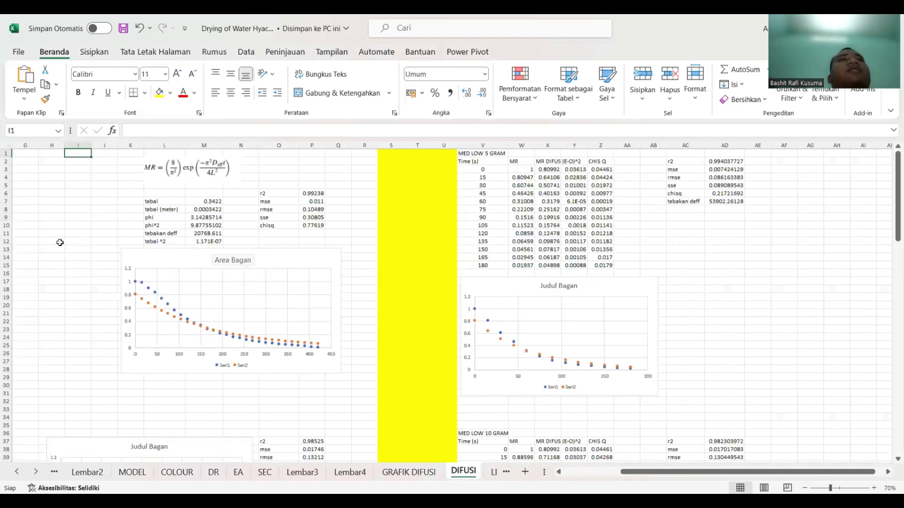
pyautogui.press('Right')
pyautogui.press('Right')
pyautogui.press('Right')
pyautogui.press('Right')
pyautogui.press('Right')
pyautogui.press('Right')
pyautogui.press('Left')
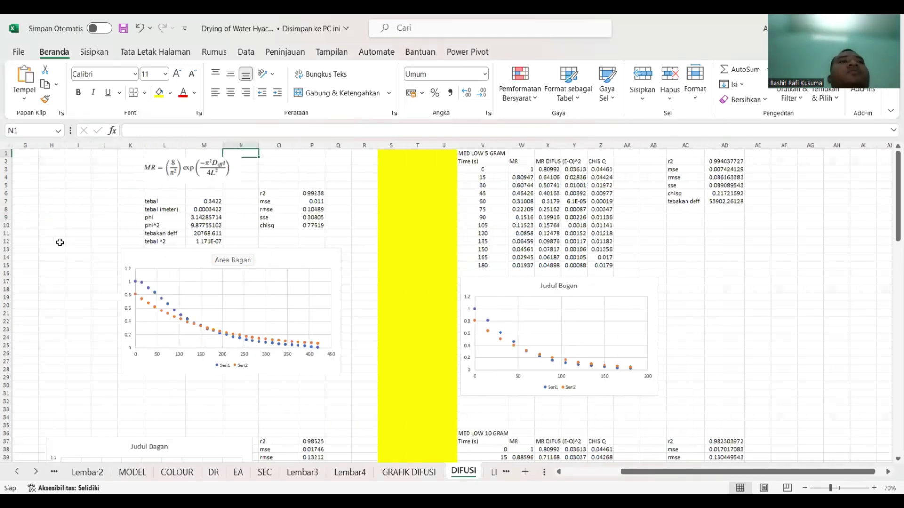
# - Look over the LOW 5 GRAM table of time, MR, MR DIFUSI, squared error and chi-square values
pyautogui.press('Left')
pyautogui.press('Left')
pyautogui.press('Left')
pyautogui.press('Left')
pyautogui.press('Left')
pyautogui.press('Left')
pyautogui.press('Left')
pyautogui.press('Left')
pyautogui.press('Left')
pyautogui.press('Left')
pyautogui.press('Left')
pyautogui.press('Left')
pyautogui.press('Left')
pyautogui.press('Right')
pyautogui.press('Right')
pyautogui.press('Right')
pyautogui.press('Right')
pyautogui.press('Right')
pyautogui.press('Right')
pyautogui.press('Right')
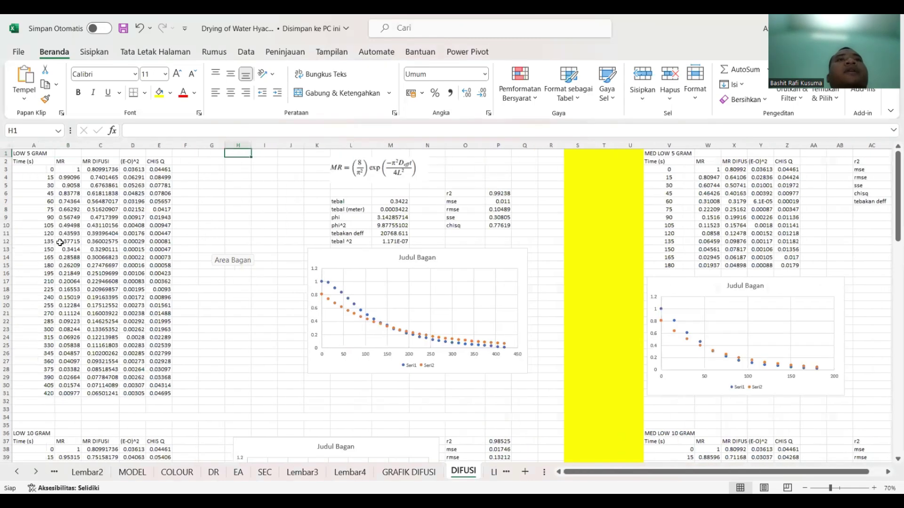
pyautogui.press('Right')
pyautogui.press('Right')
pyautogui.press('Right')
pyautogui.press('Right')
pyautogui.press('Right')
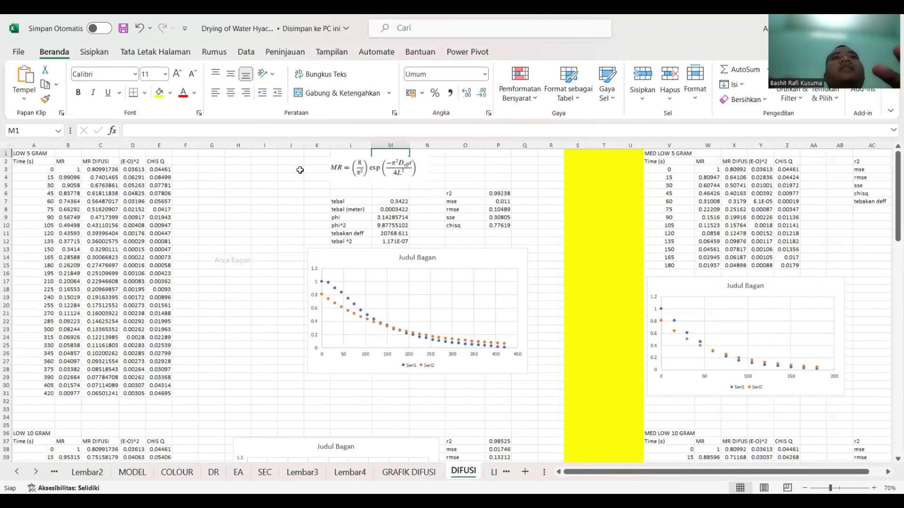
# - Inspect the formulas behind the tebal thickness and r2 values beneath the MR diffusion equation
pyautogui.scroll(2, 300, 169)
pyautogui.scroll(2, 299, 170)
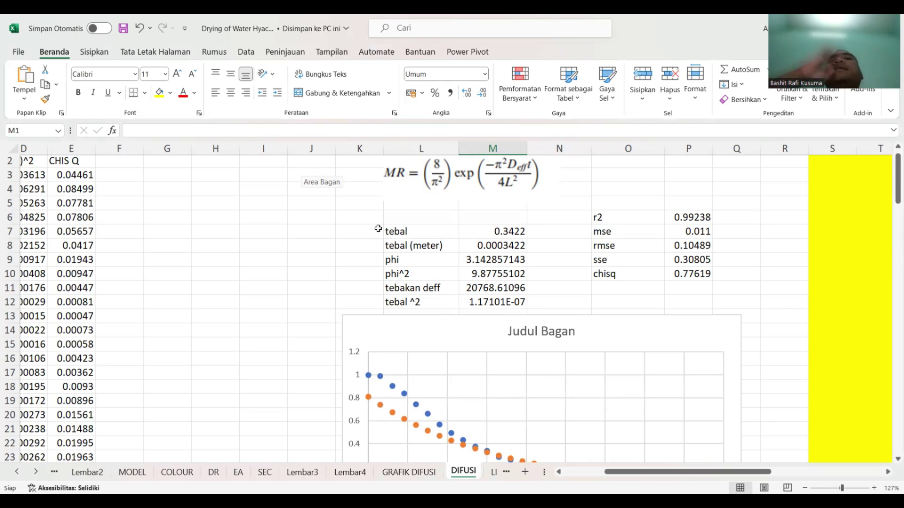
pyautogui.click(419, 233)
pyautogui.click(493, 233)
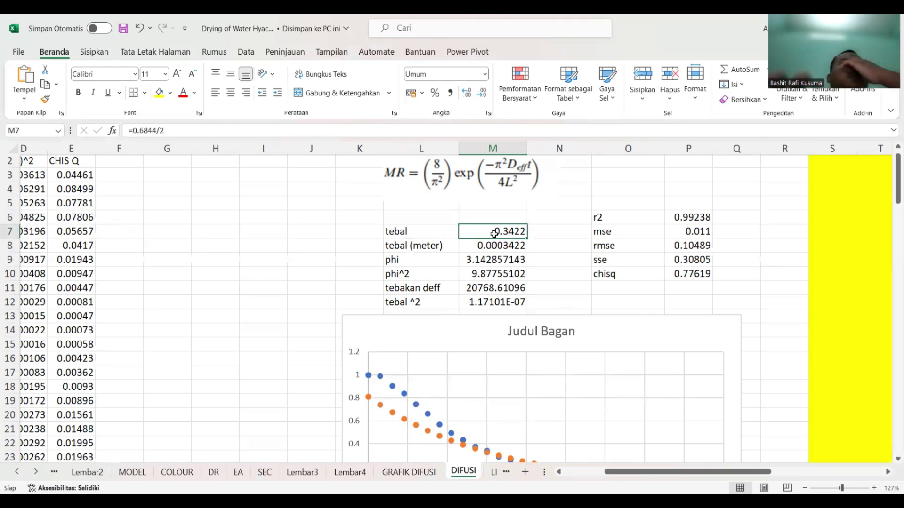
pyautogui.click(683, 217)
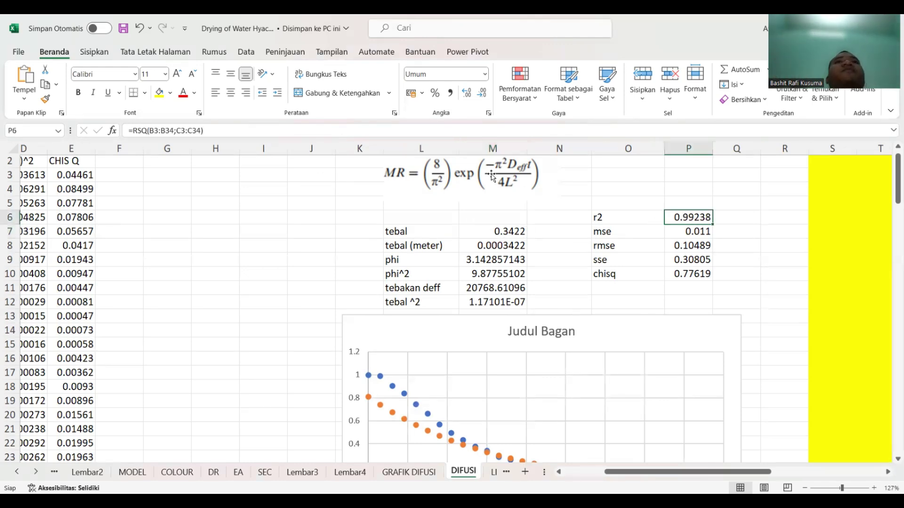
pyautogui.click(431, 234)
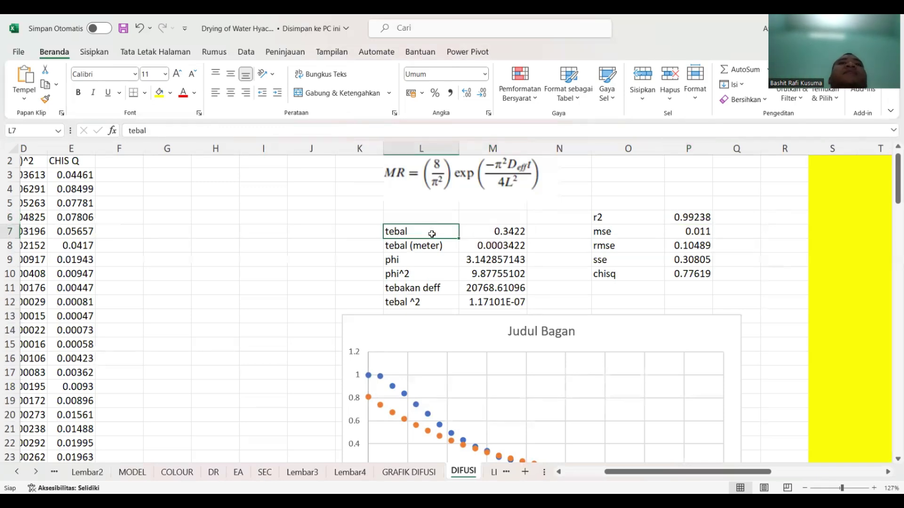
pyautogui.press('Right')
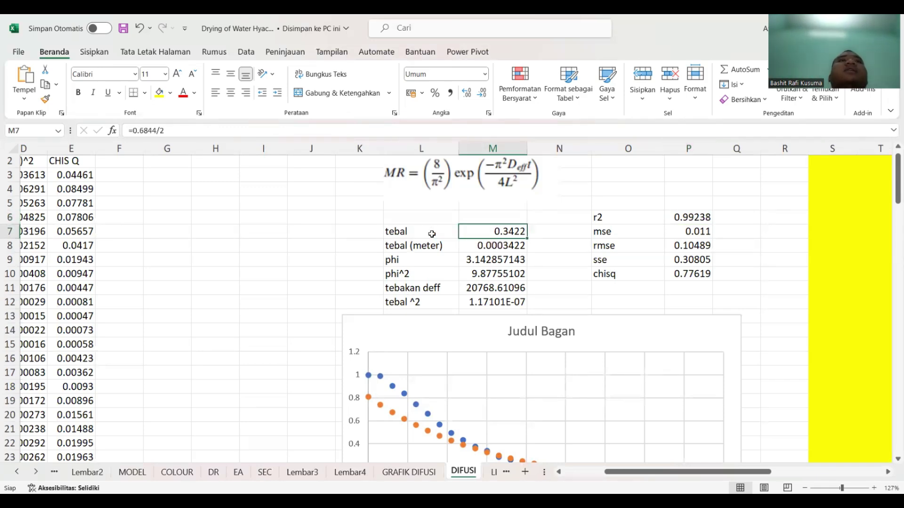
pyautogui.press('Down')
pyautogui.press('Up')
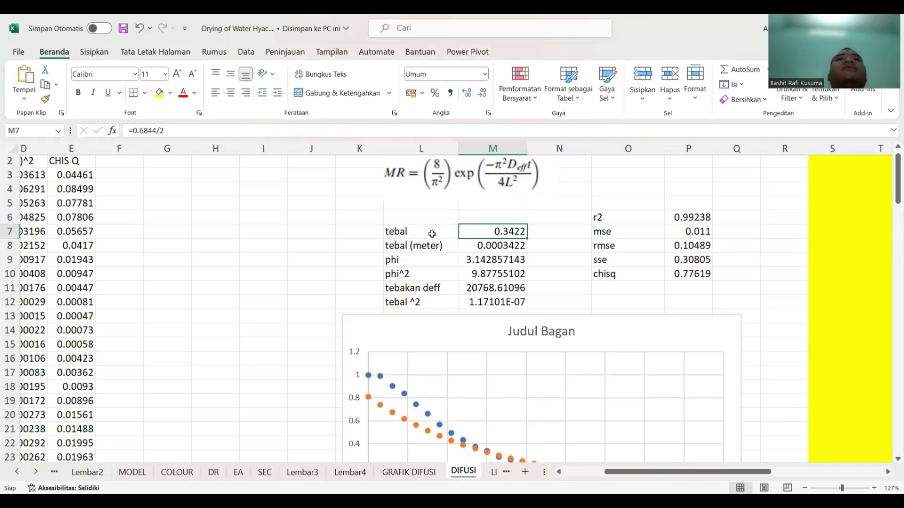
# - Inspect the formulas and values for phi, phi^2, tebakan deff and tebal ^2 in the parameter table
pyautogui.press('Down')
pyautogui.press('Down')
pyautogui.press('Down')
pyautogui.press('Up')
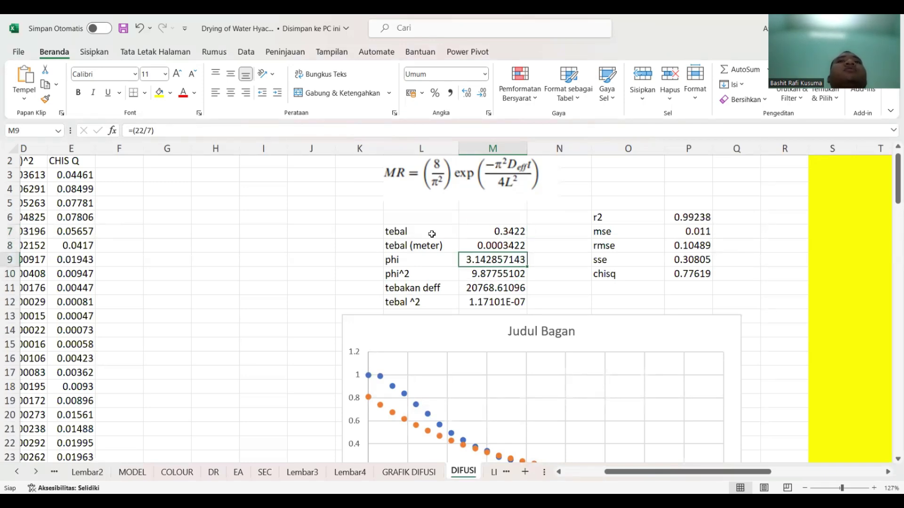
pyautogui.press('Down')
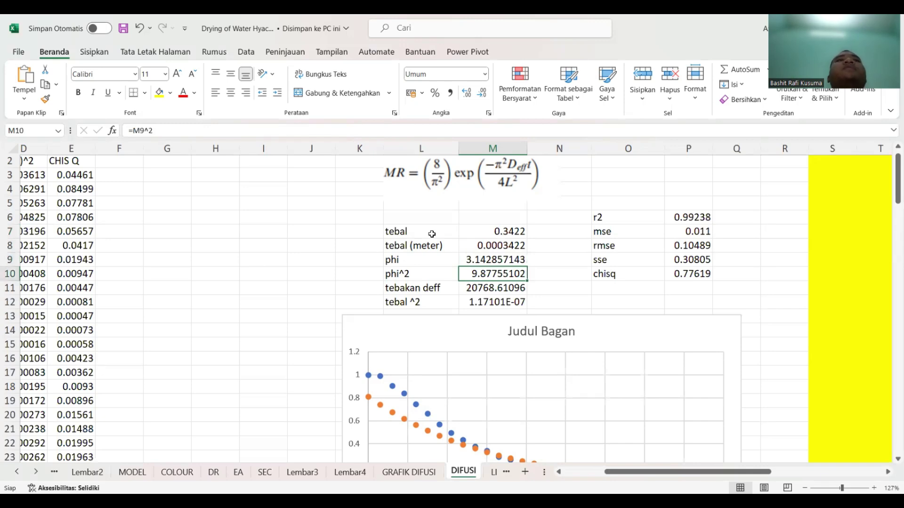
pyautogui.press('Up')
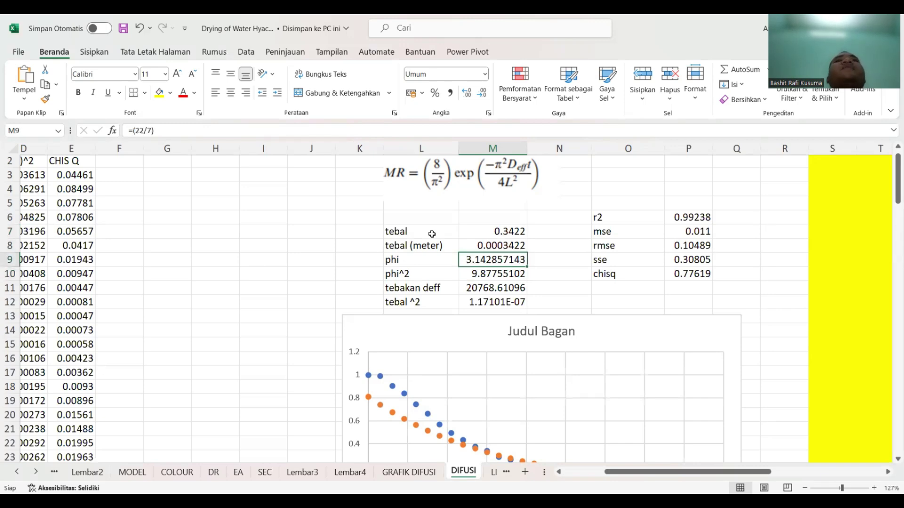
pyautogui.press('Down')
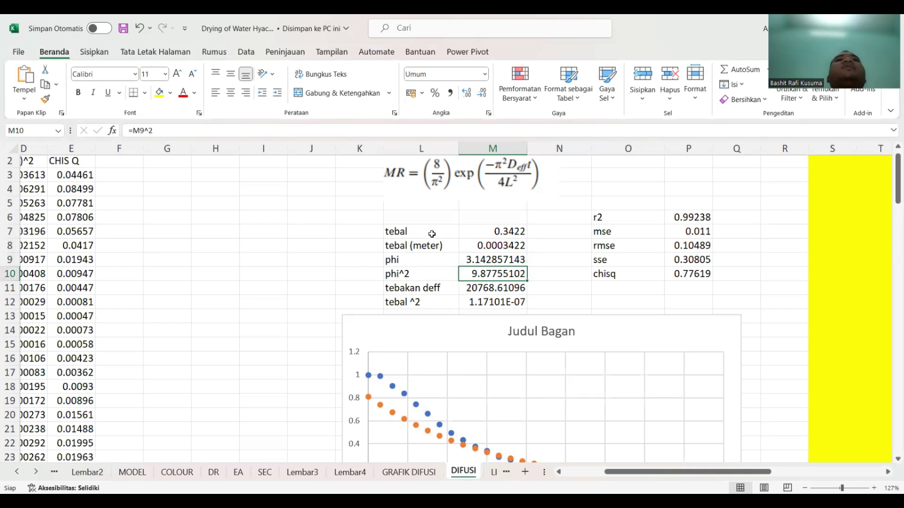
pyautogui.press('Down')
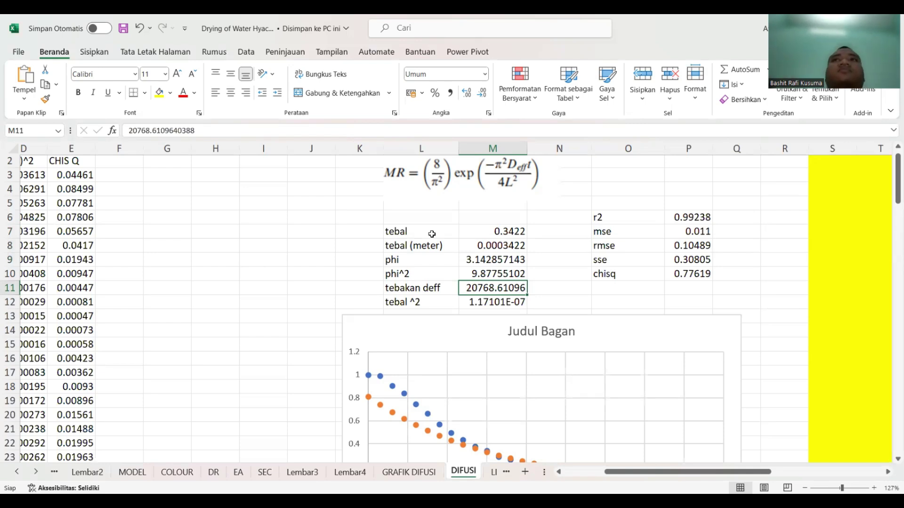
pyautogui.press('Down')
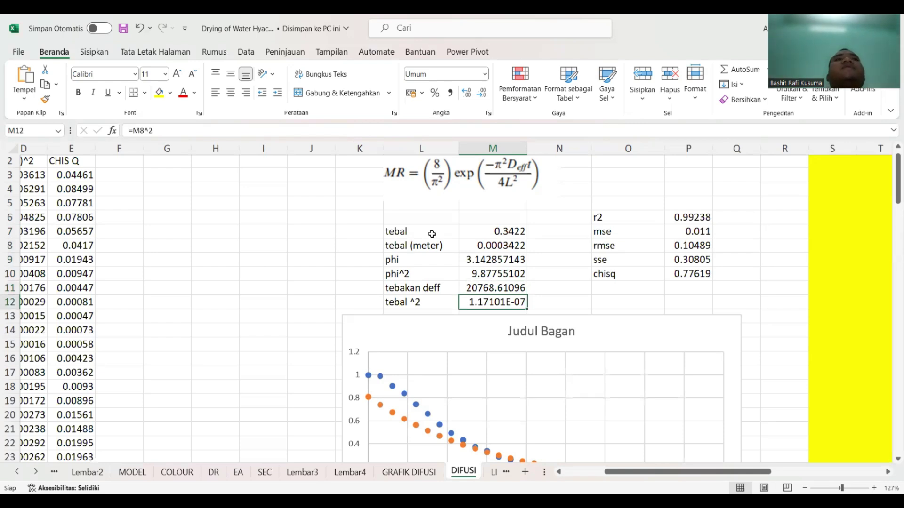
# - Check which cells the tebal ^2 and tebal (meter) formulas refer to, leaving both formulas as they are
pyautogui.click(343, 134)
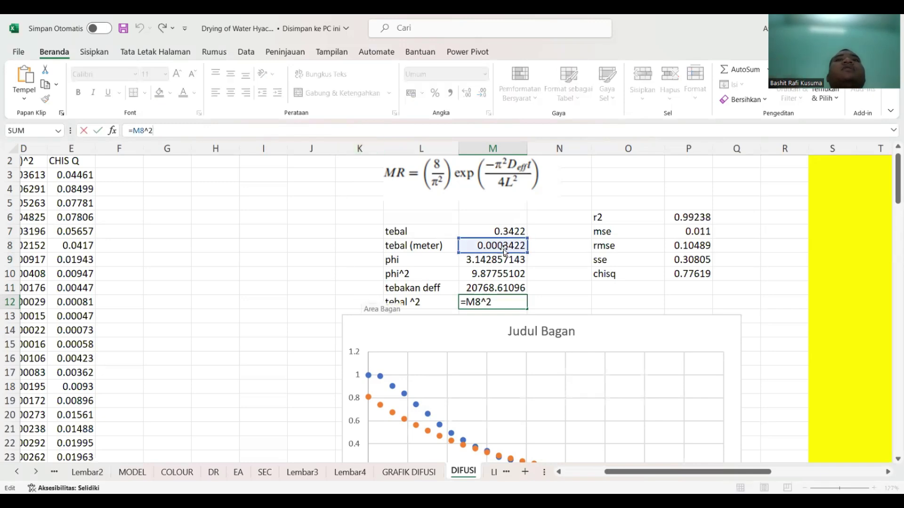
pyautogui.click(284, 254)
pyautogui.click(512, 231)
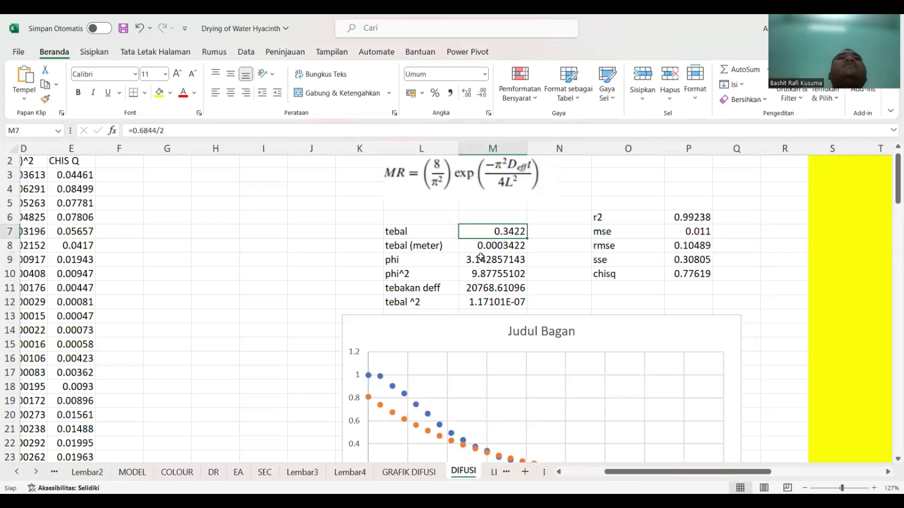
pyautogui.click(506, 246)
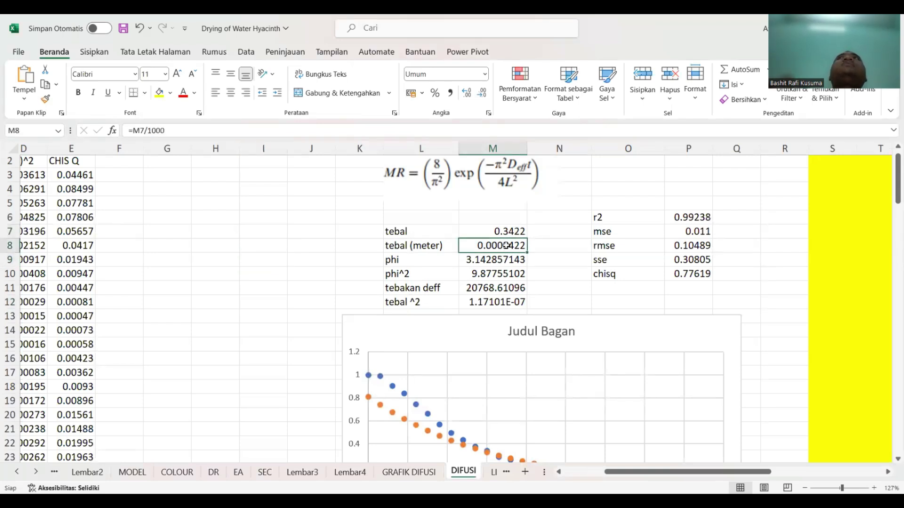
pyautogui.click(177, 130)
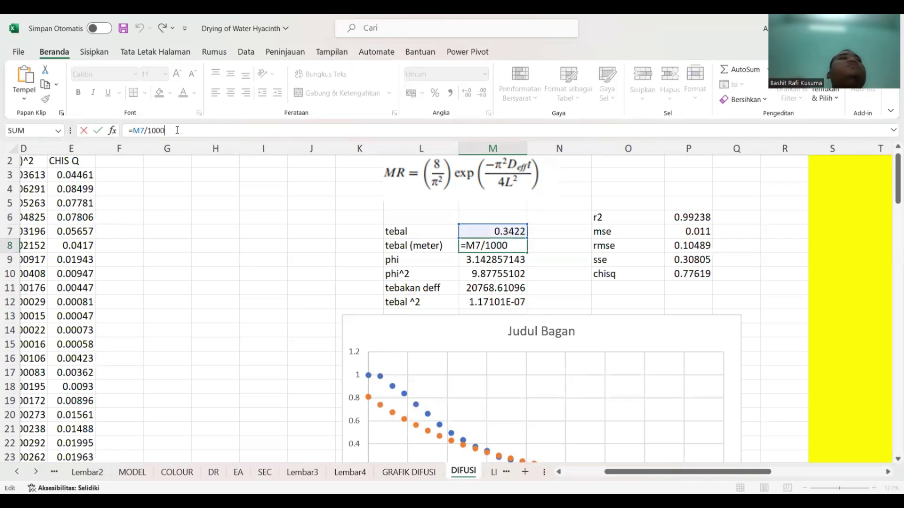
pyautogui.click(337, 317)
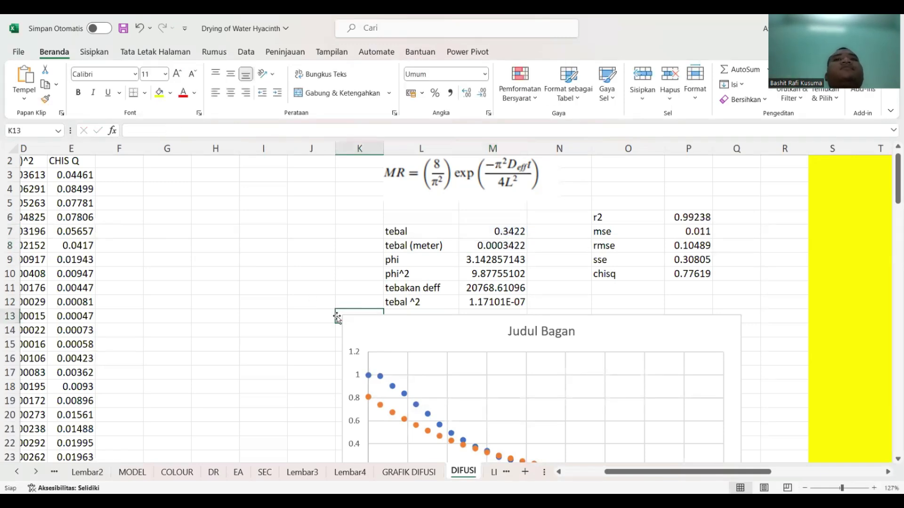
pyautogui.press('Return')
pyautogui.scroll(1, 336, 316)
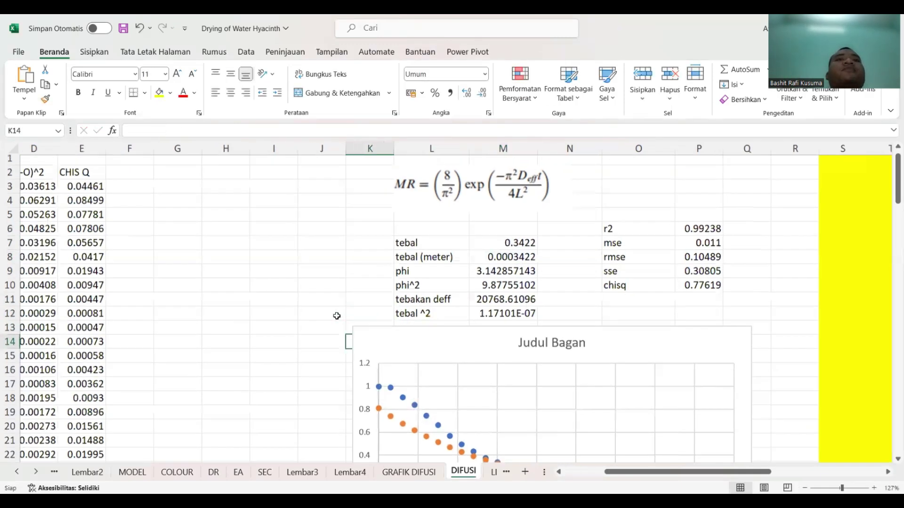
# - Examine the LOW 5 GRAM data down to its last time rows alongside its scatter chart
pyautogui.scroll(-4, 337, 315)
pyautogui.click(249, 335)
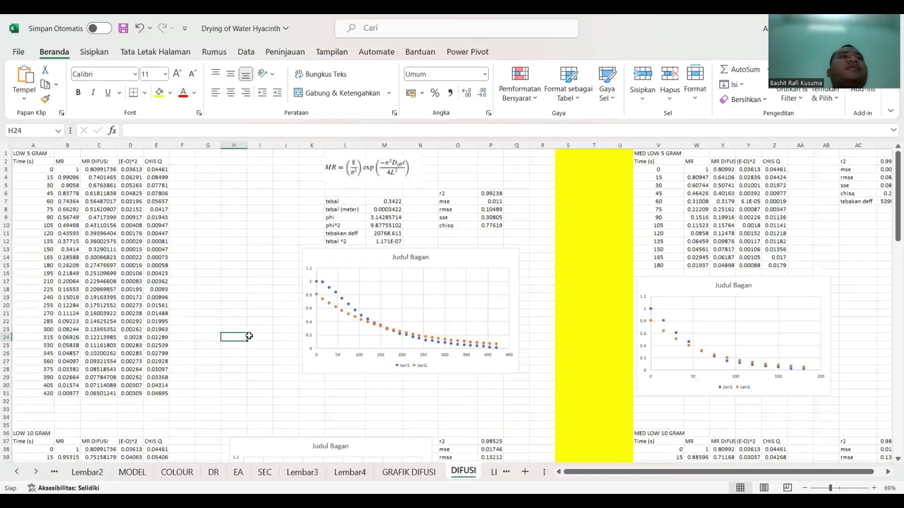
pyautogui.press('Home')
pyautogui.press('Down')
pyautogui.press('Down')
pyautogui.press('Down')
pyautogui.press('Down')
pyautogui.press('Down')
pyautogui.press('Down')
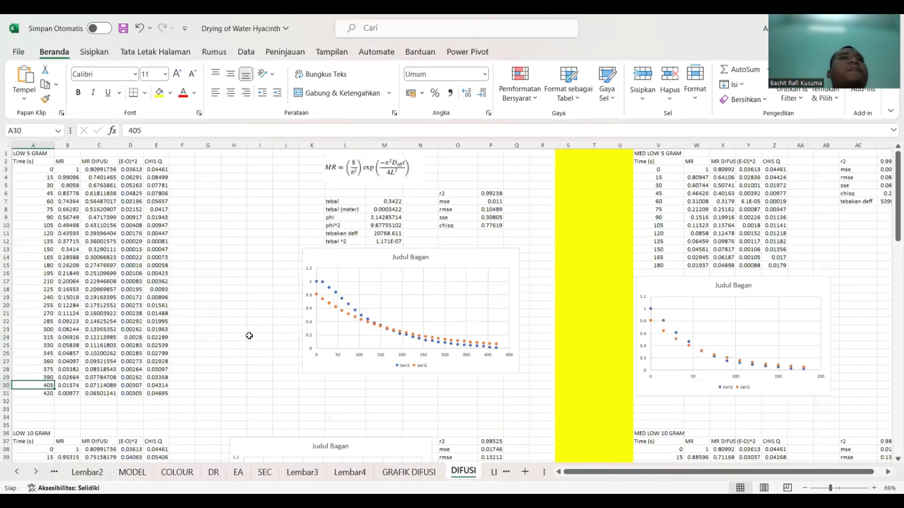
pyautogui.press('Right')
pyautogui.press('Right')
pyautogui.press('Right')
pyautogui.press('Right')
pyautogui.press('Right')
pyautogui.press('Right')
pyautogui.press('Right')
pyautogui.press('Right')
pyautogui.press('Right')
pyautogui.press('Right')
pyautogui.press('Right')
pyautogui.press('Right')
pyautogui.press('Right')
pyautogui.press('Right')
pyautogui.press('Right')
pyautogui.press('Right')
pyautogui.press('Right')
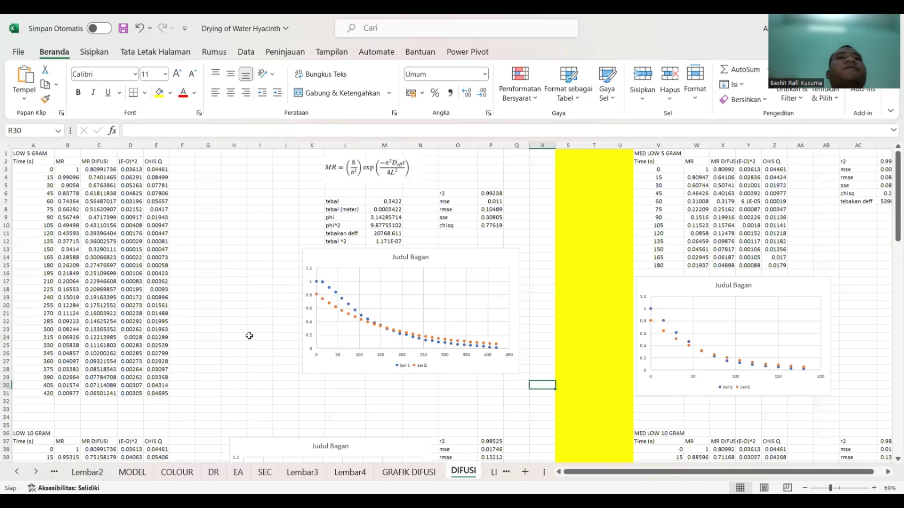
# - Shorten the LOW 5 GRAM chart's source range so it ends at row 31, the 420-second entry
pyautogui.click(335, 260)
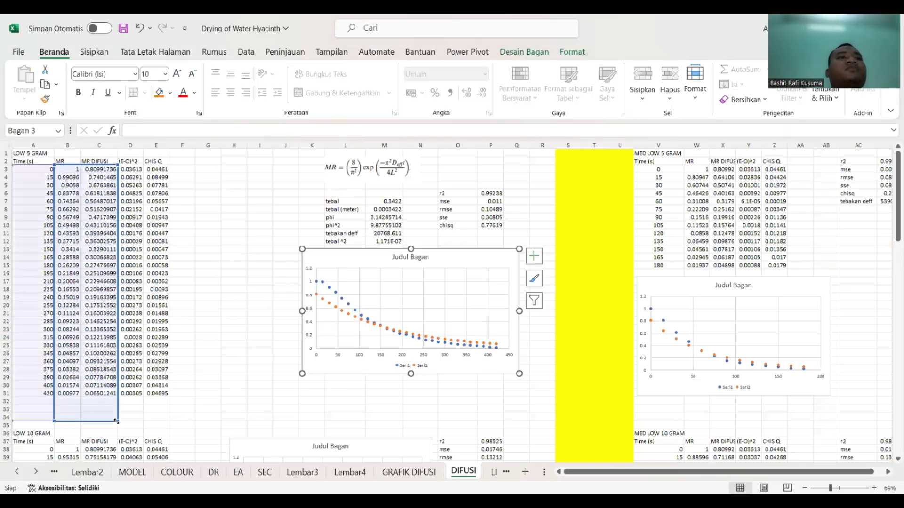
pyautogui.moveTo(116, 425); pyautogui.dragTo(115, 410)
pyautogui.click(115, 410)
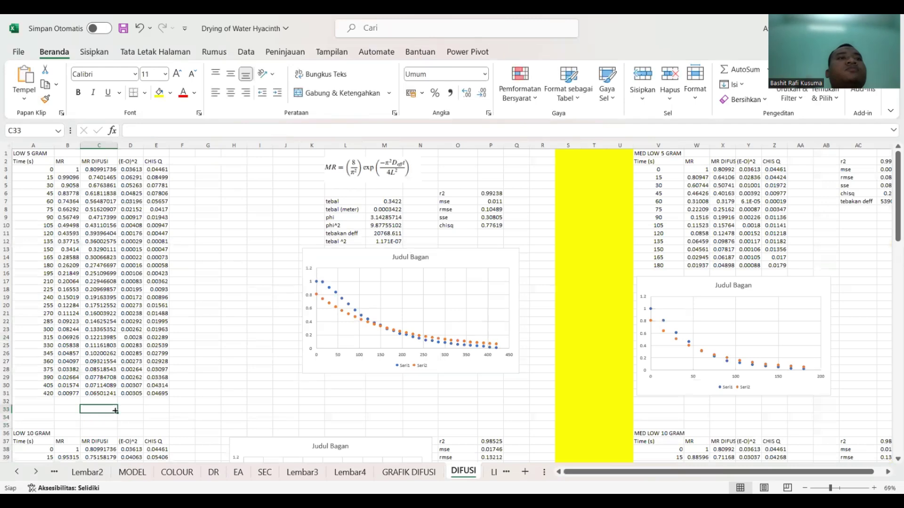
pyautogui.click(332, 262)
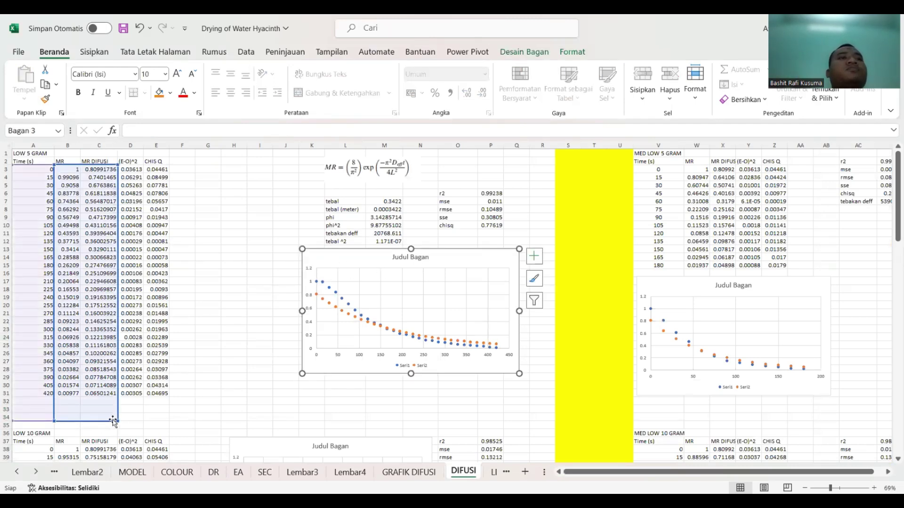
pyautogui.moveTo(115, 419); pyautogui.dragTo(113, 398)
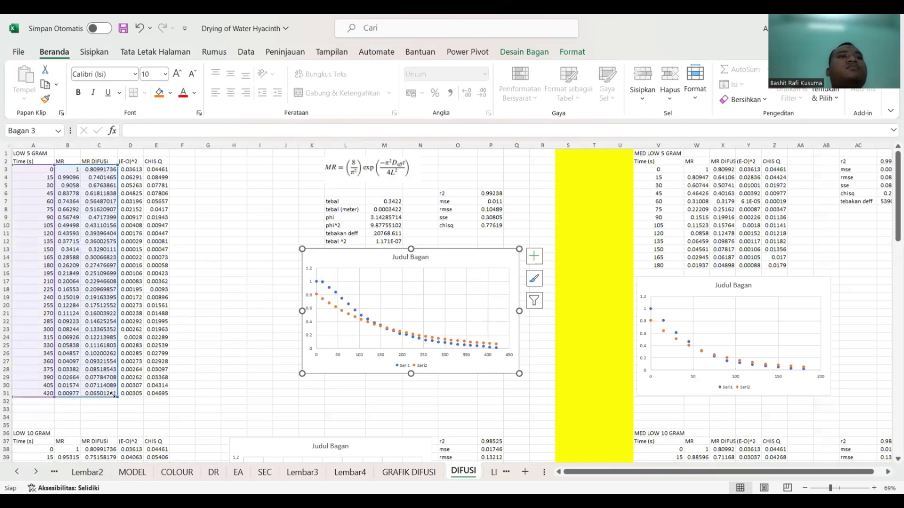
# - Check which data rows the LOW 5 GRAM scatter chart's source range covers
pyautogui.click(256, 335)
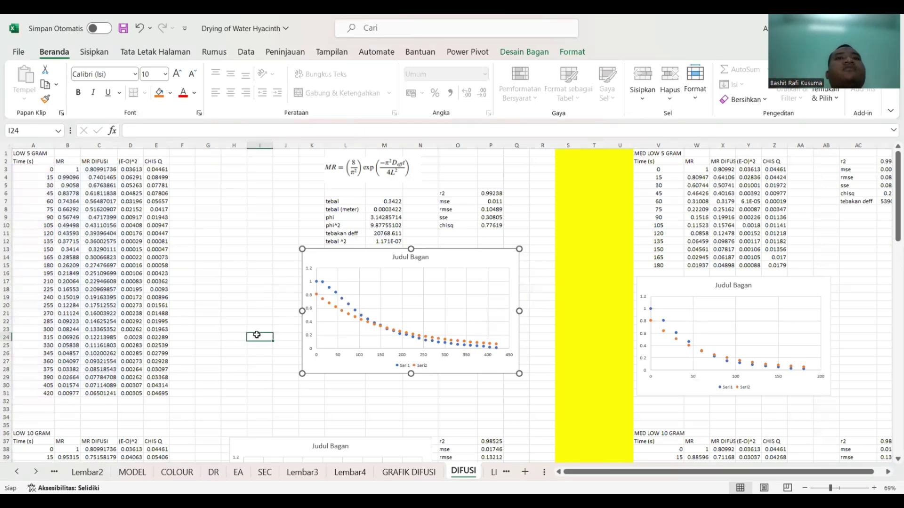
pyautogui.click(363, 258)
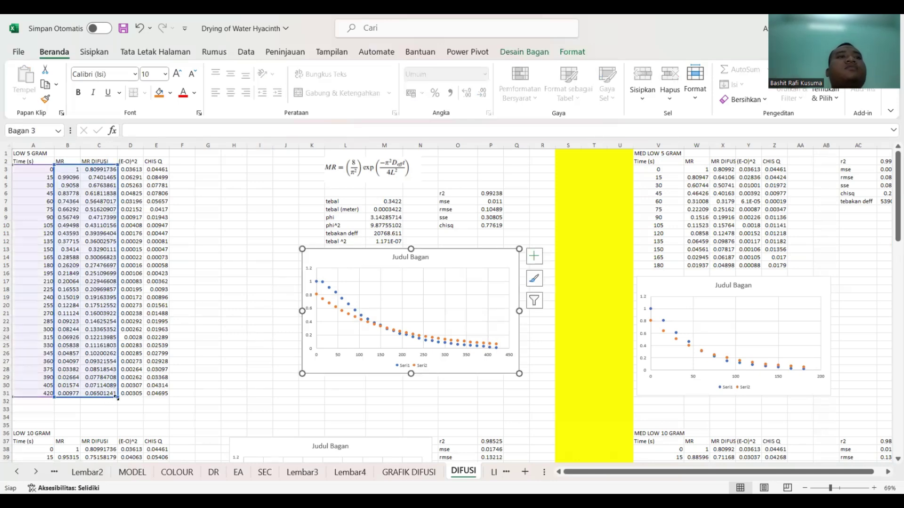
pyautogui.moveTo(117, 411); pyautogui.dragTo(115, 393)
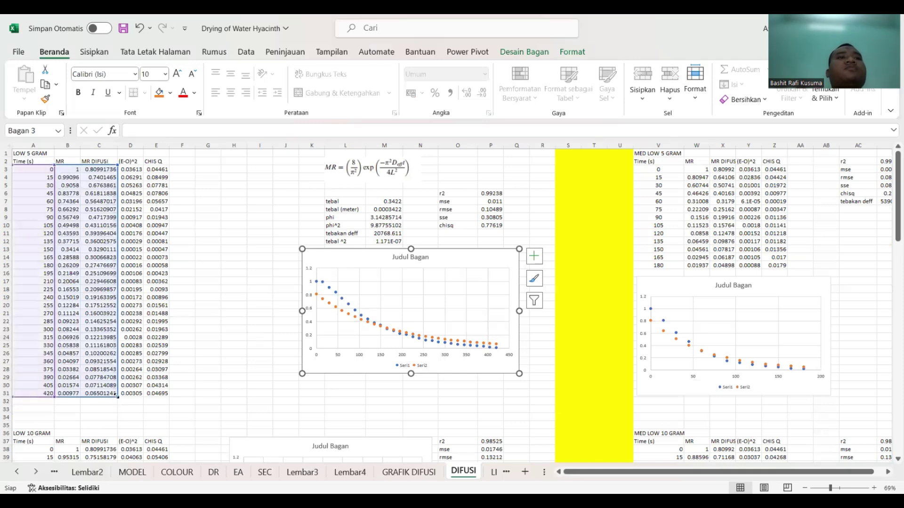
pyautogui.click(213, 365)
# - Examine the LOW 10 GRAM table and check the source ranges of the first series in its scatter chart
pyautogui.press('Down')
pyautogui.press('Down')
pyautogui.press('Down')
pyautogui.press('Down')
pyautogui.press('Down')
pyautogui.press('Down')
pyautogui.press('Down')
pyautogui.press('Down')
pyautogui.press('Down')
pyautogui.press('Down')
pyautogui.press('Down')
pyautogui.press('Down')
pyautogui.press('Down')
pyautogui.press('Down')
pyautogui.press('Down')
pyautogui.press('Down')
pyautogui.press('Down')
pyautogui.press('Down')
pyautogui.press('Down')
pyautogui.press('Down')
pyautogui.press('Down')
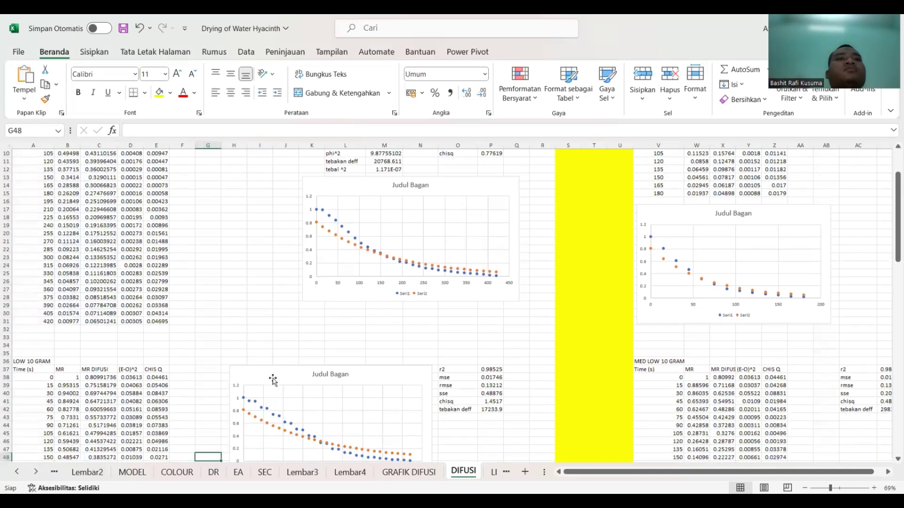
pyautogui.click(273, 377)
pyautogui.click(262, 411)
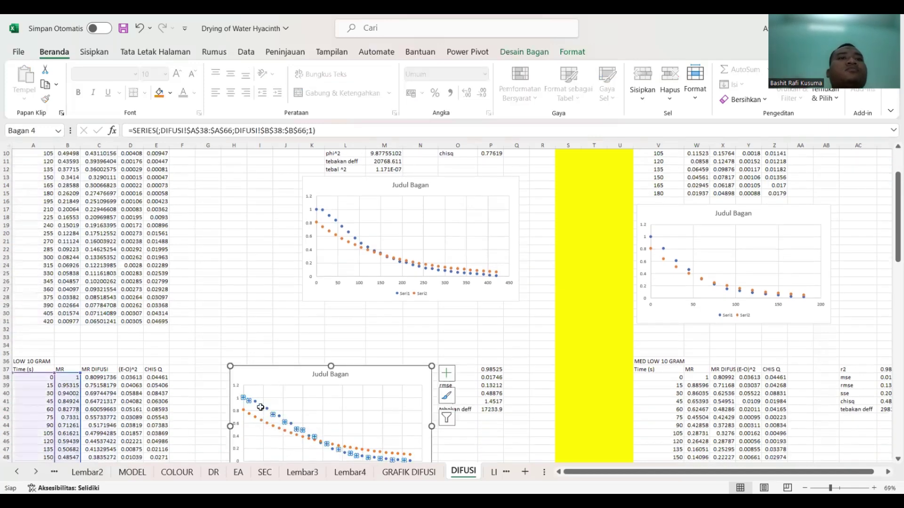
# - Return to the start of the DIFUSI sheet to review the LOW 5 GRAM data, equation and chart
pyautogui.click(258, 326)
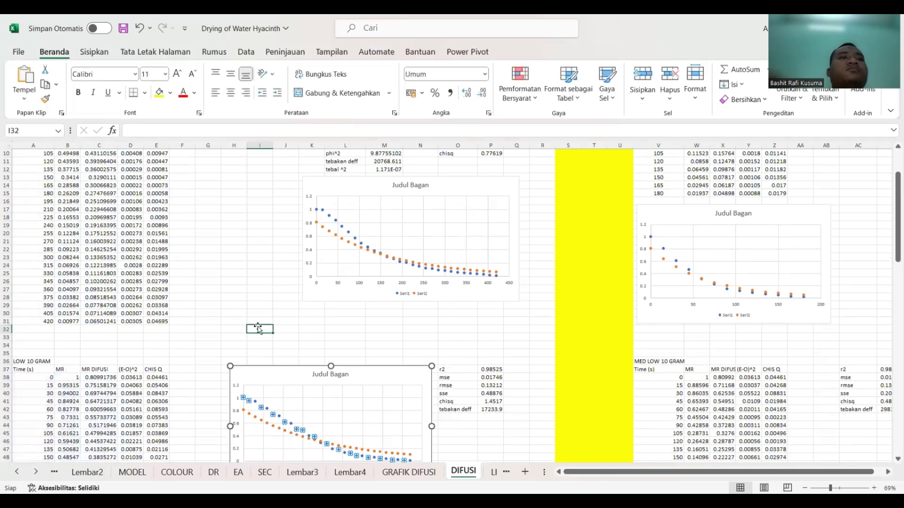
pyautogui.press('Up')
pyautogui.press('Up')
pyautogui.press('Up')
pyautogui.press('Up')
pyautogui.press('Up')
pyautogui.press('Up')
pyautogui.press('Up')
pyautogui.press('Up')
pyautogui.press('Up')
pyautogui.press('Up')
pyautogui.press('Up')
pyautogui.press('Up')
pyautogui.press('Up')
pyautogui.press('Up')
pyautogui.press('Up')
pyautogui.press('Up')
pyautogui.press('Up')
pyautogui.press('Up')
pyautogui.press('Up')
pyautogui.press('Up')
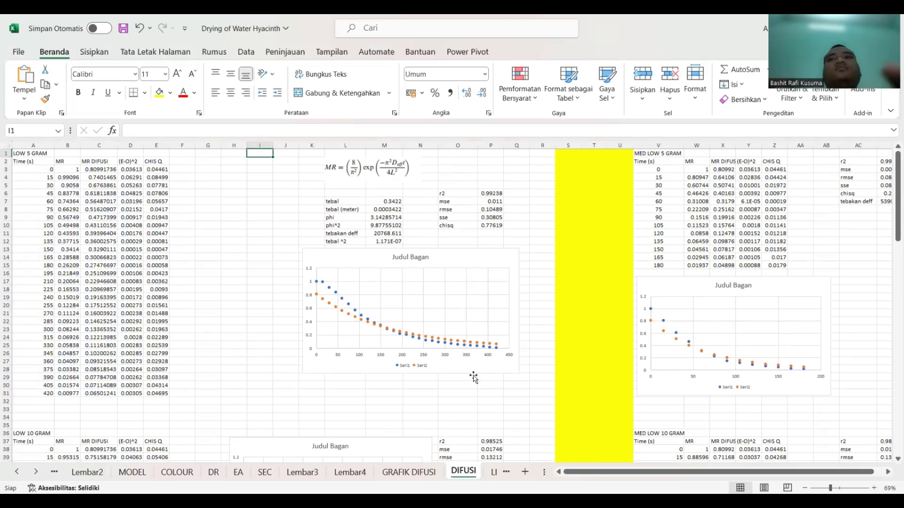
# - Survey the LOW and MED LOW blocks together in an overview, moving to the LOW 15 GRAM heading
pyautogui.keyDown('ctrl'); pyautogui.scroll(-3, 470, 375); pyautogui.keyUp('ctrl')
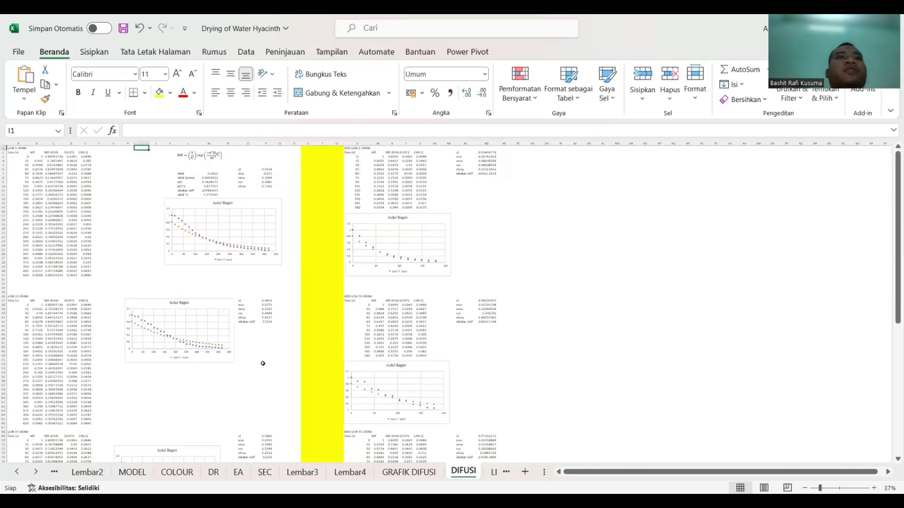
pyautogui.click(263, 366)
pyautogui.press('Down')
pyautogui.press('Down')
pyautogui.press('Down')
pyautogui.press('Down')
pyautogui.press('Down')
pyautogui.press('Down')
pyautogui.press('Down')
pyautogui.press('Down')
pyautogui.press('Down')
pyautogui.press('Down')
pyautogui.press('Down')
pyautogui.press('Down')
pyautogui.press('Down')
pyautogui.press('Down')
pyautogui.press('Down')
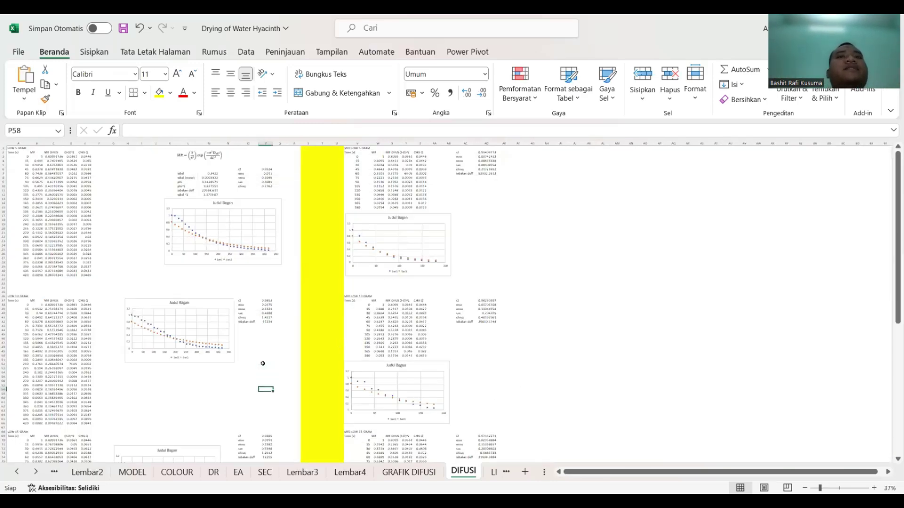
pyautogui.press('Left')
pyautogui.press('Left')
pyautogui.press('Left')
pyautogui.press('Left')
pyautogui.press('Left')
pyautogui.press('Left')
pyautogui.press('Left')
pyautogui.press('Left')
pyautogui.press('Left')
pyautogui.press('Left')
pyautogui.press('Left')
pyautogui.press('Left')
pyautogui.press('Left')
pyautogui.press('Left')
pyautogui.press('Left')
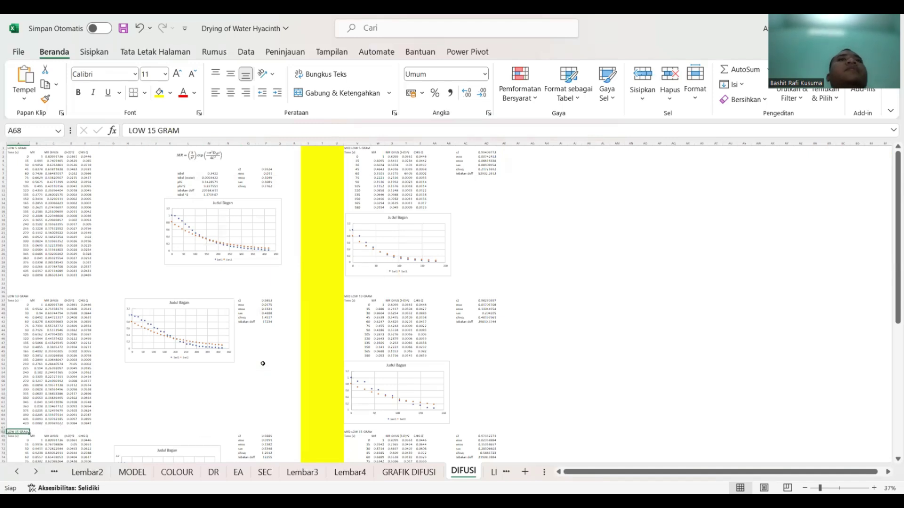
# - Go back up through the LOW 10 GRAM time column and compare the LOW 5 GRAM and LOW 10 GRAM charts
pyautogui.press('Up')
pyautogui.press('Up')
pyautogui.press('Up')
pyautogui.press('Up')
pyautogui.press('Up')
pyautogui.press('Up')
pyautogui.press('Up')
pyautogui.press('Up')
pyautogui.press('Up')
pyautogui.press('Up')
pyautogui.press('Up')
pyautogui.press('Up')
pyautogui.press('Up')
pyautogui.press('Up')
pyautogui.press('Up')
pyautogui.press('Up')
pyautogui.press('Up')
pyautogui.press('Up')
pyautogui.press('Up')
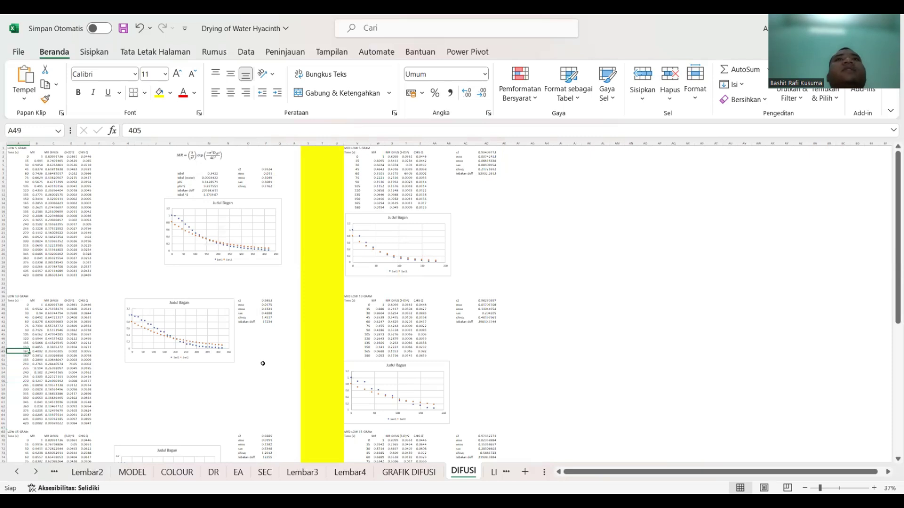
pyautogui.press('Up')
pyautogui.press('Up')
pyautogui.press('Up')
pyautogui.press('Up')
pyautogui.press('Up')
pyautogui.press('Up')
pyautogui.press('Up')
pyautogui.press('Up')
pyautogui.press('Up')
pyautogui.click(111, 211)
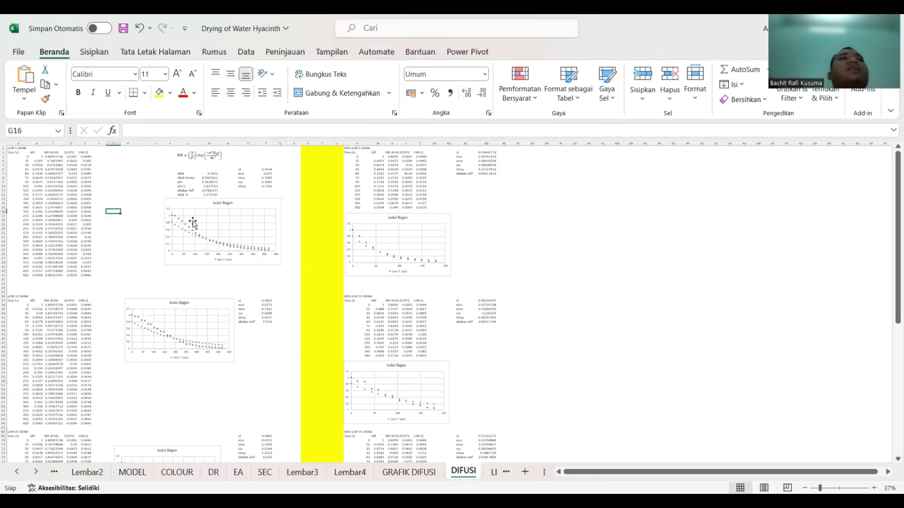
pyautogui.click(142, 230)
pyautogui.click(105, 344)
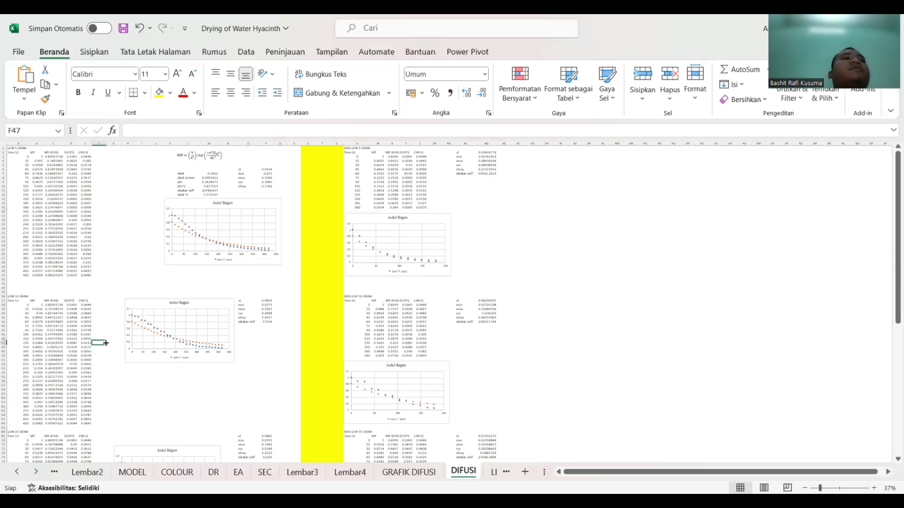
# - Look through the rest of the DIFUSI sheet from the LOW 10 GRAM block past the LOW 15 GRAM block
pyautogui.press('Down')
pyautogui.press('Down')
pyautogui.press('Down')
pyautogui.press('Down')
pyautogui.press('Down')
pyautogui.press('Down')
pyautogui.press('Down')
pyautogui.press('Down')
pyautogui.press('Down')
pyautogui.press('Down')
pyautogui.press('Down')
pyautogui.press('Down')
pyautogui.press('Down')
pyautogui.press('Down')
pyautogui.press('Down')
pyautogui.press('Down')
pyautogui.press('Down')
pyautogui.press('Down')
pyautogui.press('Down')
pyautogui.press('Down')
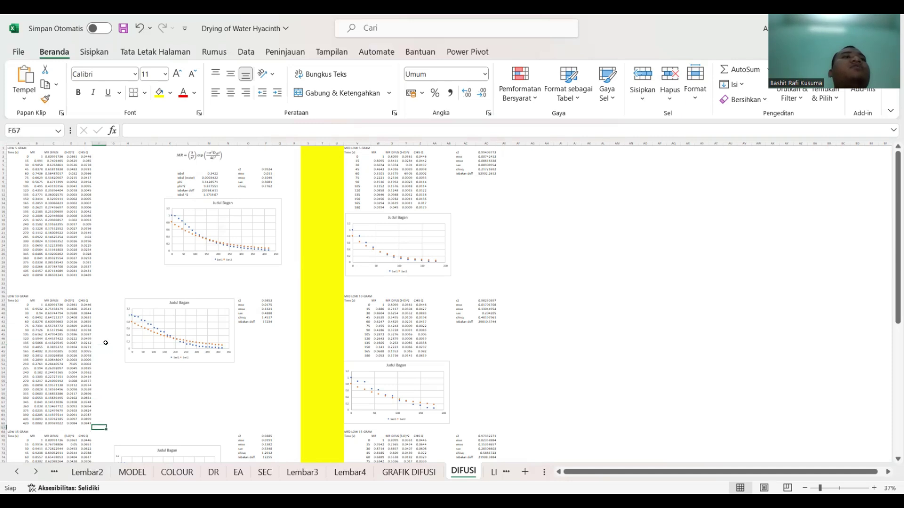
pyautogui.press('Down')
pyautogui.press('Down')
pyautogui.press('Down')
pyautogui.press('Down')
pyautogui.press('Down')
pyautogui.press('Down')
pyautogui.press('Down')
pyautogui.press('Down')
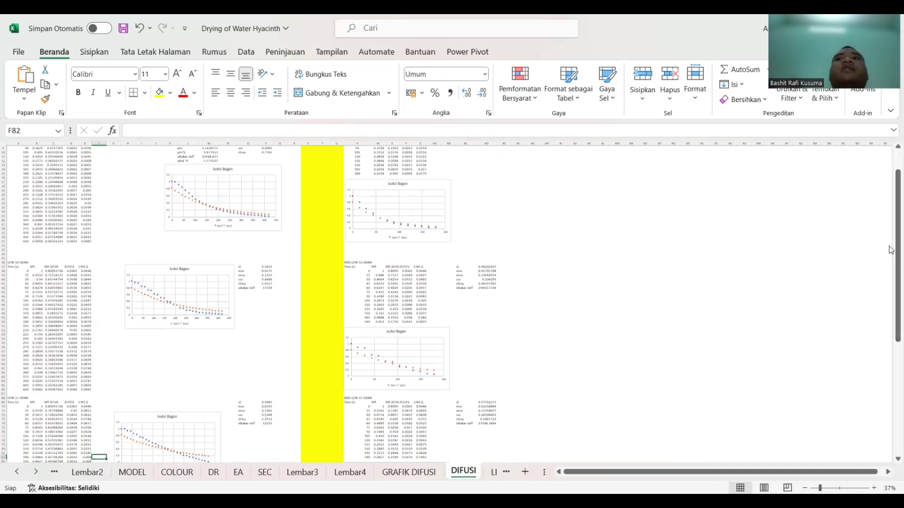
pyautogui.moveTo(891, 249); pyautogui.dragTo(891, 377)
pyautogui.moveTo(891, 334); pyautogui.dragTo(493, 473)
# - Open the LINEAR sheet and examine the ln MR equation, parameter table, error statistics and first chart
pyautogui.click(492, 473)
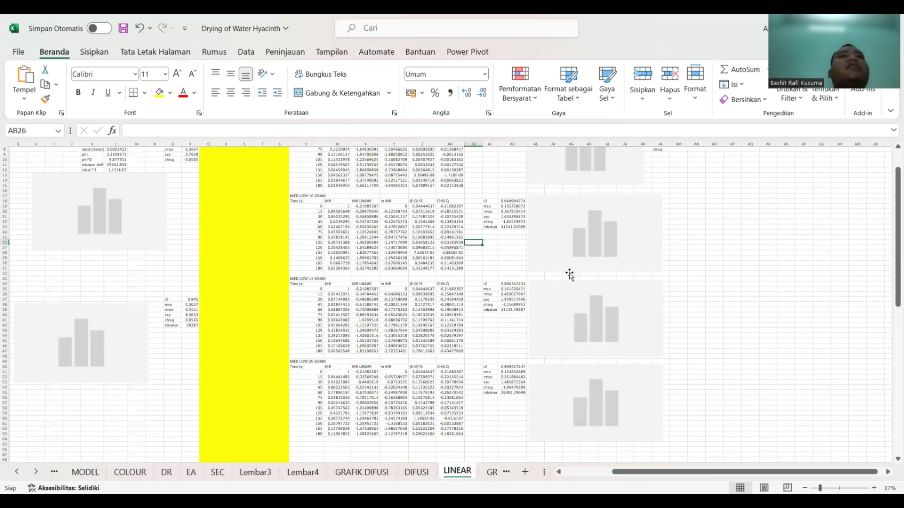
pyautogui.moveTo(891, 215); pyautogui.dragTo(891, 166)
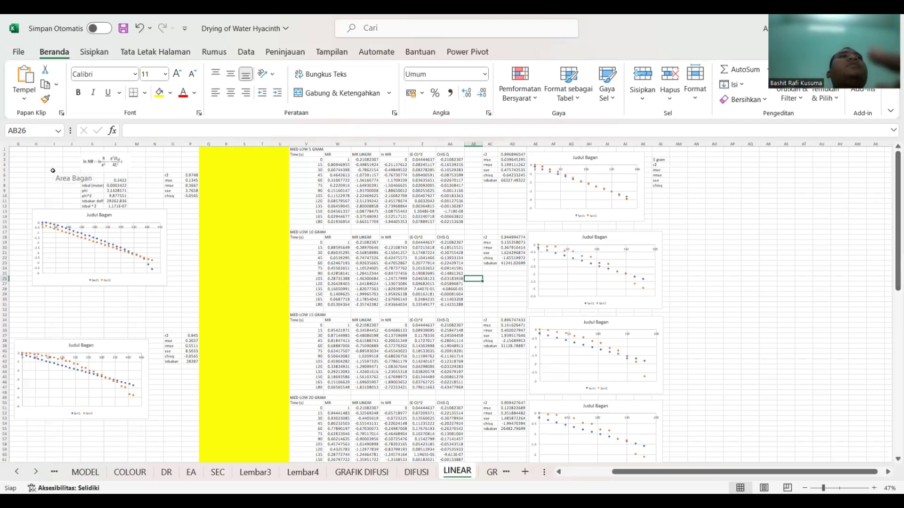
pyautogui.keyDown('ctrl'); pyautogui.scroll(2, 53, 171); pyautogui.keyUp('ctrl')
pyautogui.keyDown('ctrl'); pyautogui.scroll(4, 54, 179); pyautogui.keyUp('ctrl')
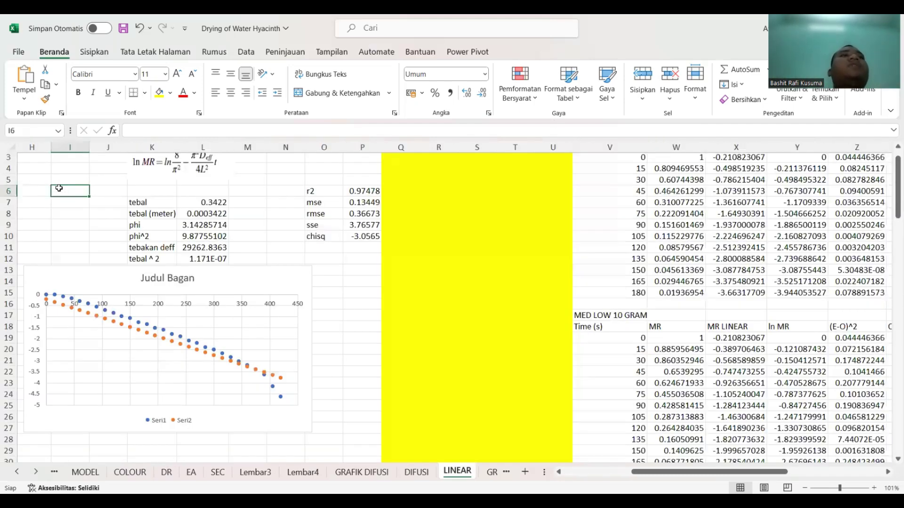
pyautogui.scroll(1, 58, 188)
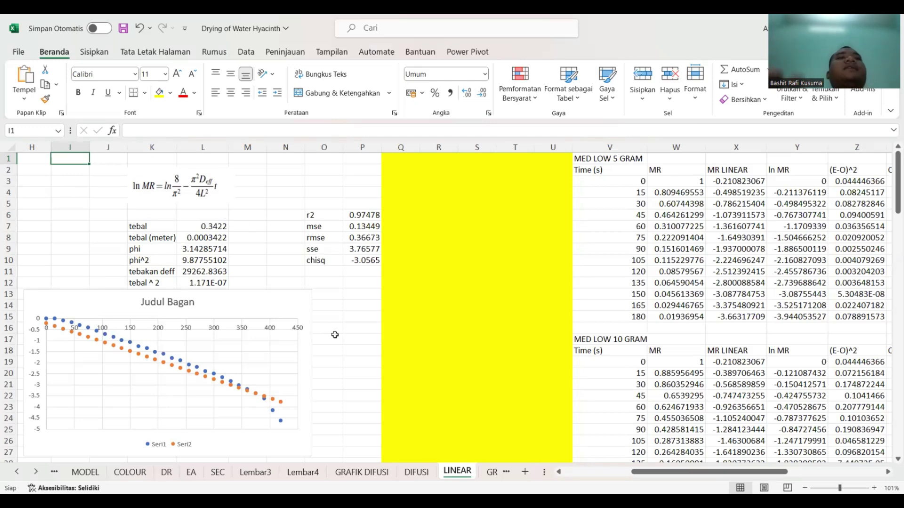
pyautogui.scroll(-3, 48, 257)
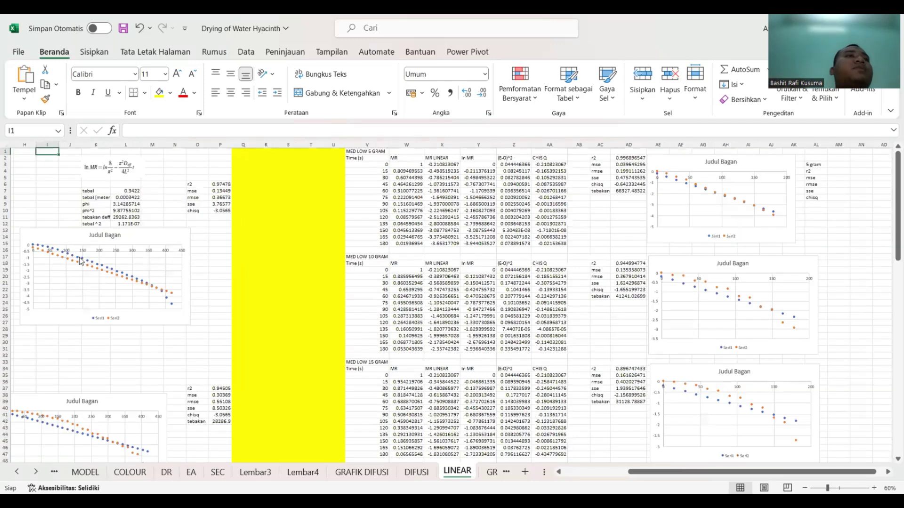
# - Check the source ranges of the first series in the LINEAR sheet's LOW 5 GRAM chart and view its data table
pyautogui.click(79, 257)
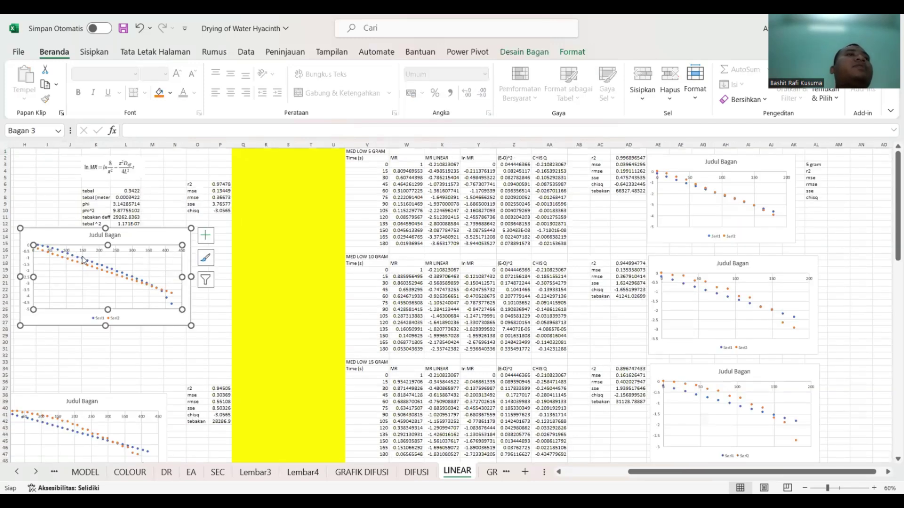
pyautogui.click(82, 261)
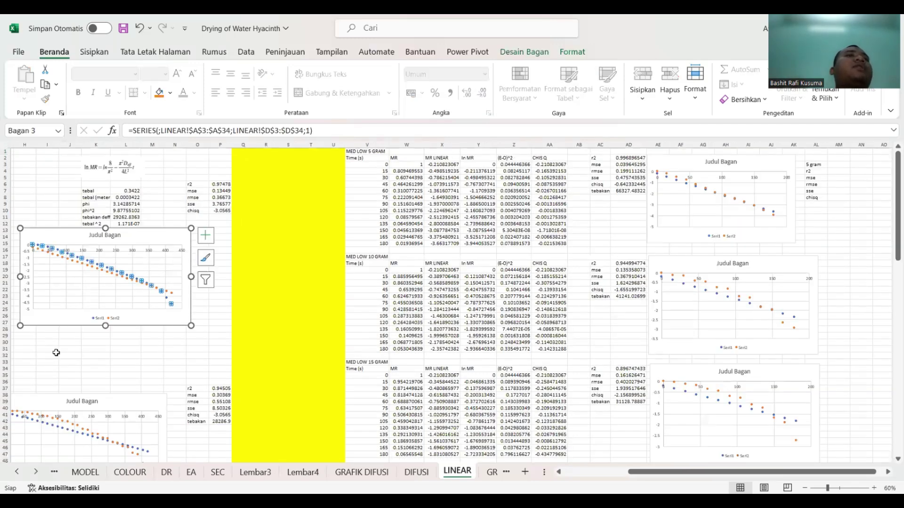
pyautogui.click(56, 353)
pyautogui.press('Left')
pyautogui.press('Left')
pyautogui.press('Left')
pyautogui.press('Left')
pyautogui.press('Left')
pyautogui.press('Left')
pyautogui.press('Left')
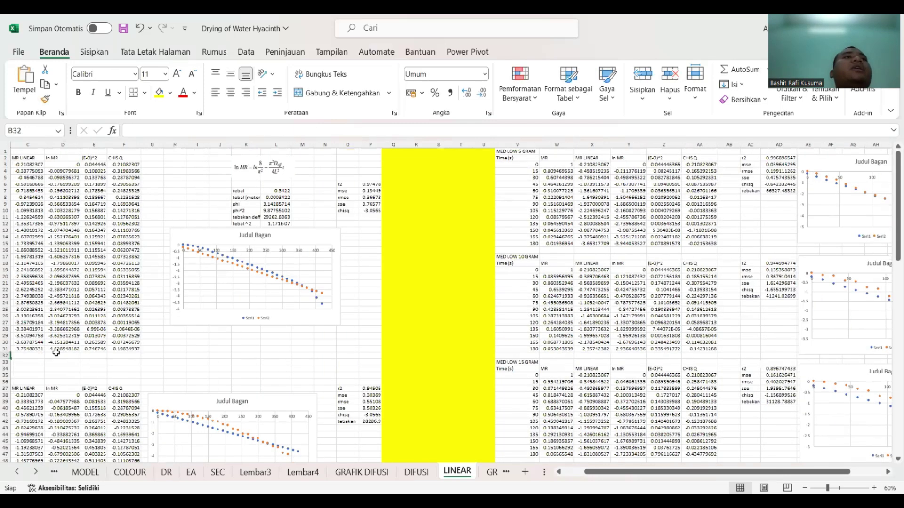
pyautogui.press('Left')
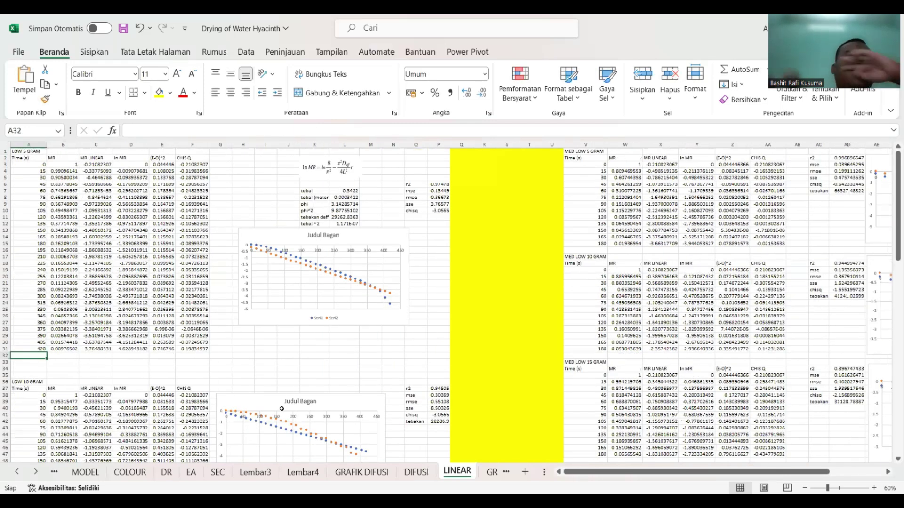
# - Return to the DIFUSI sheet and select the first MR value in the LOW 10 GRAM table
pyautogui.hotkey('ctrl', 'pageup')
pyautogui.click(39, 305)
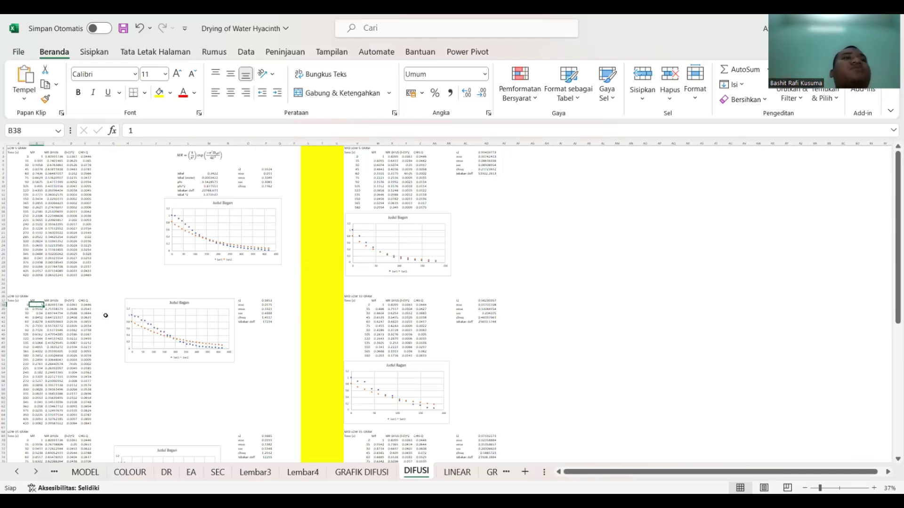
# - View the LOW 10 GRAM chart on the DIFUSI sheet up close and switch to the LINEAR sheet
pyautogui.scroll(4, 106, 315)
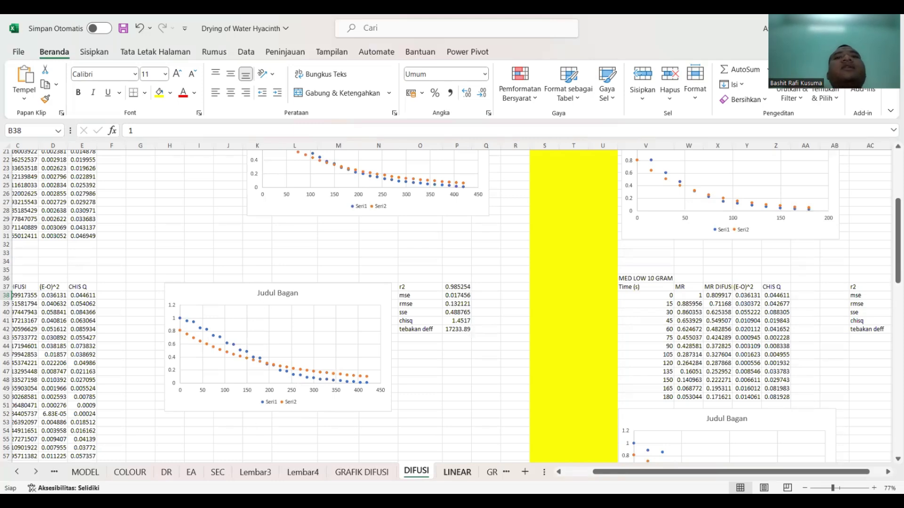
pyautogui.click(457, 472)
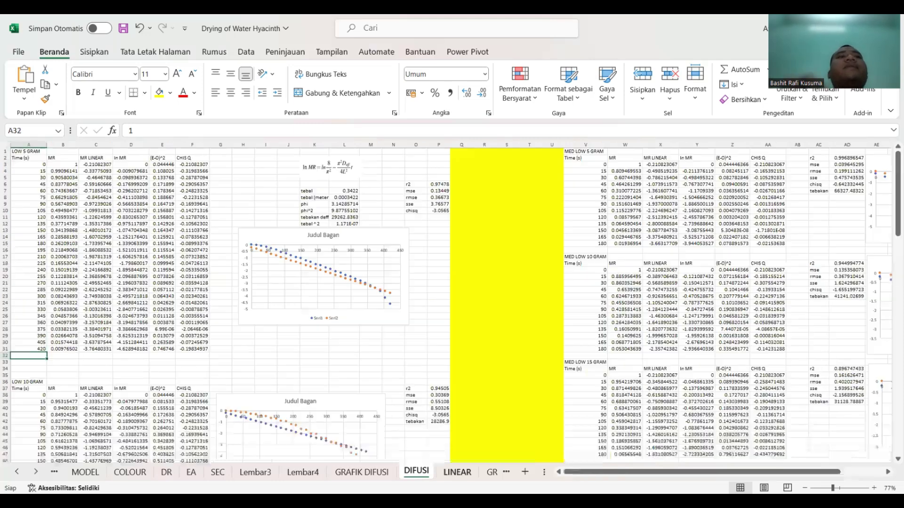
pyautogui.click(312, 368)
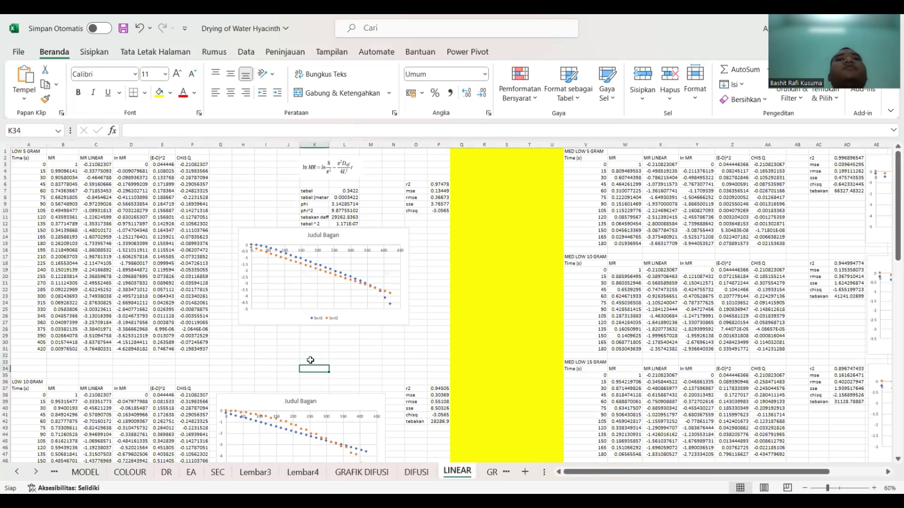
# - Open the GRAFIK LINEAR sheet and examine its two moisture ratio charts against time
pyautogui.click(489, 473)
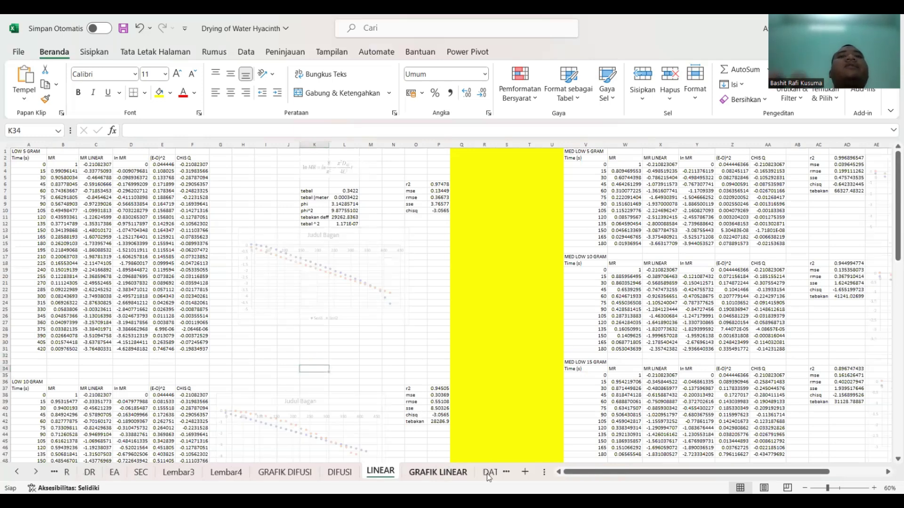
pyautogui.click(274, 290)
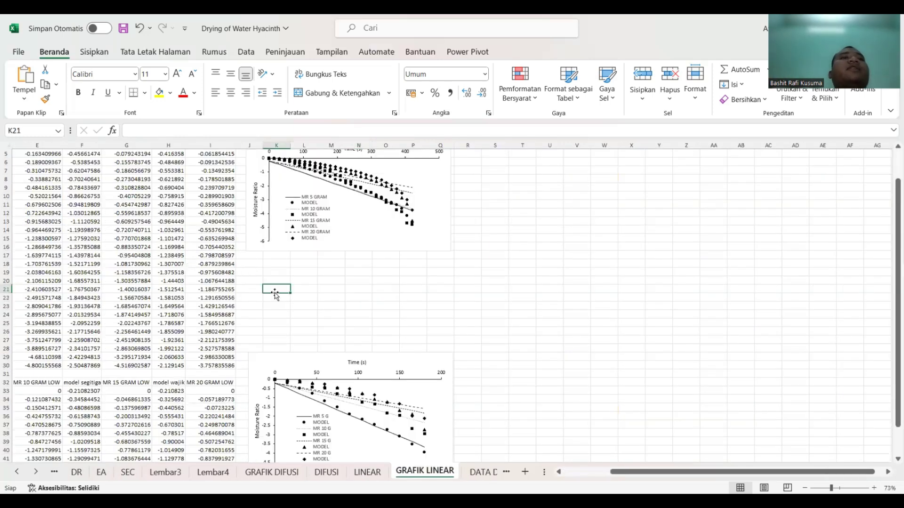
pyautogui.scroll(-2, 275, 294)
pyautogui.scroll(-2, 275, 293)
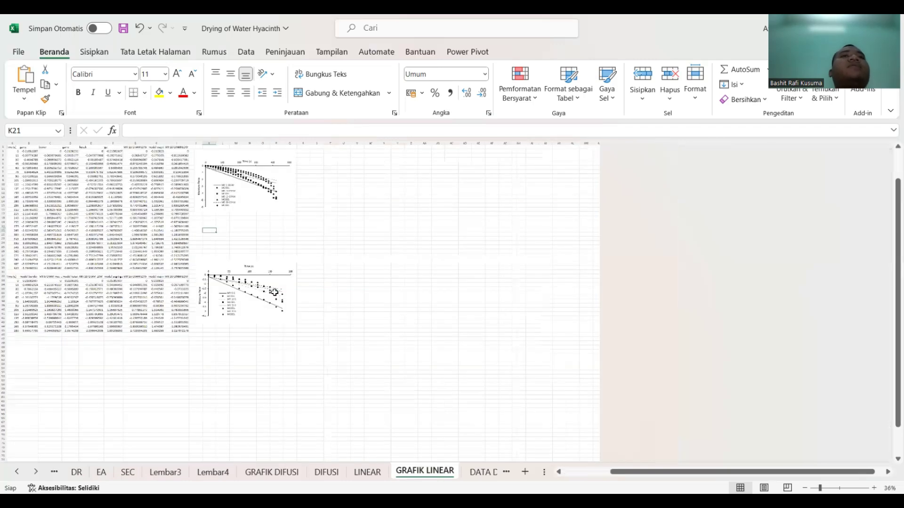
pyautogui.scroll(4, 274, 293)
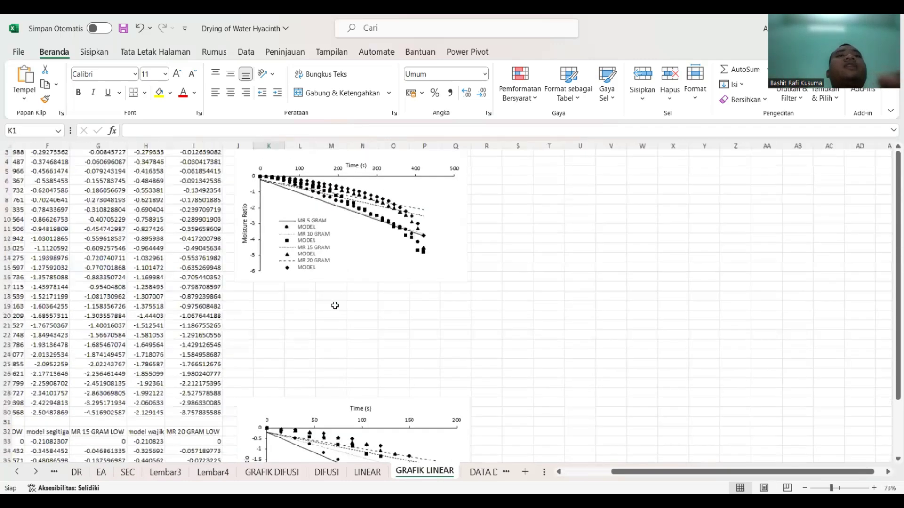
pyautogui.scroll(2, 287, 463)
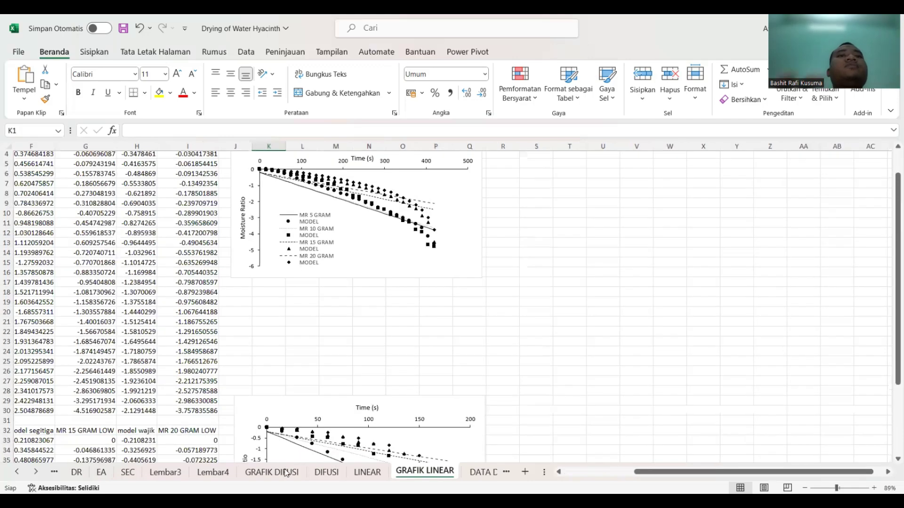
# - Open the GRAFIK DIFUSI sheet and check the LOW and MED LOW moisture ratio charts with their source data
pyautogui.click(287, 472)
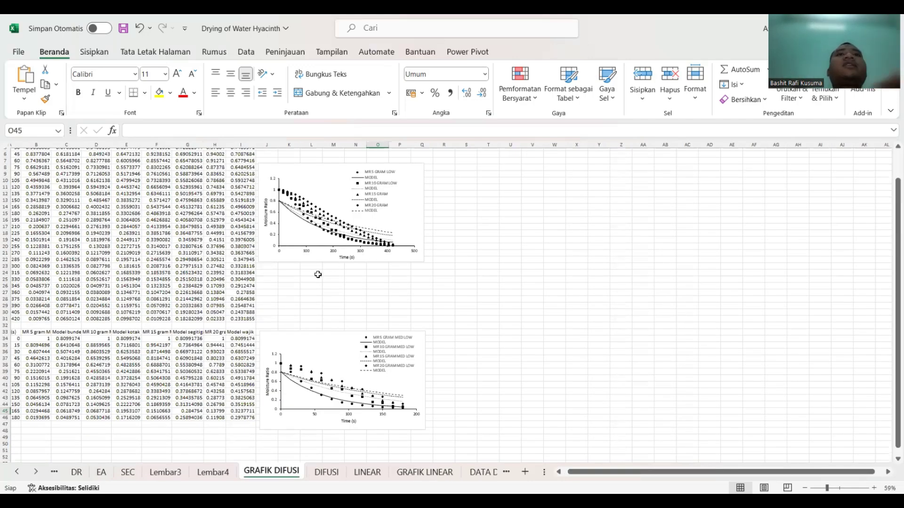
pyautogui.scroll(1, 317, 274)
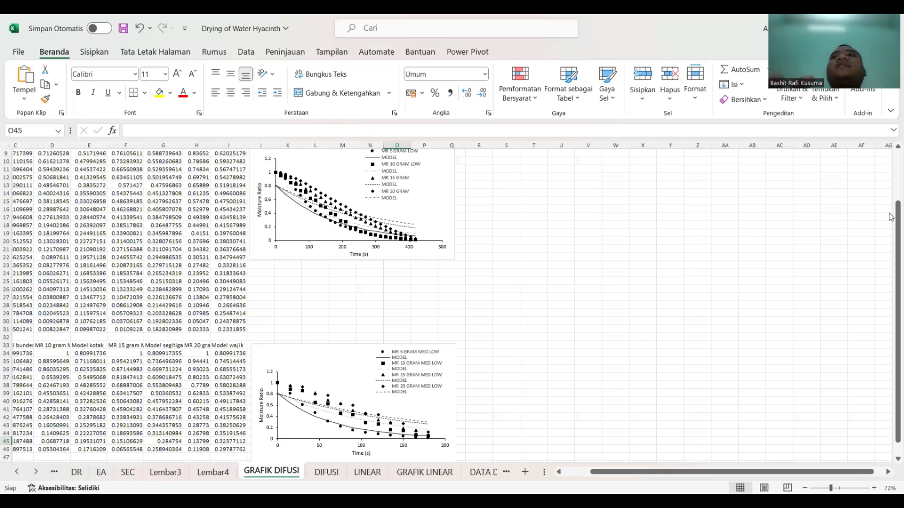
pyautogui.moveTo(891, 217); pyautogui.dragTo(890, 167)
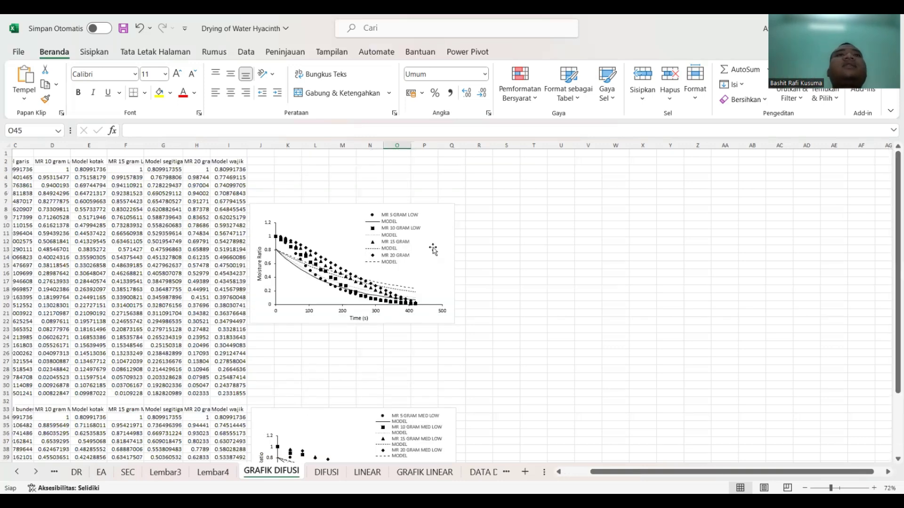
pyautogui.click(303, 215)
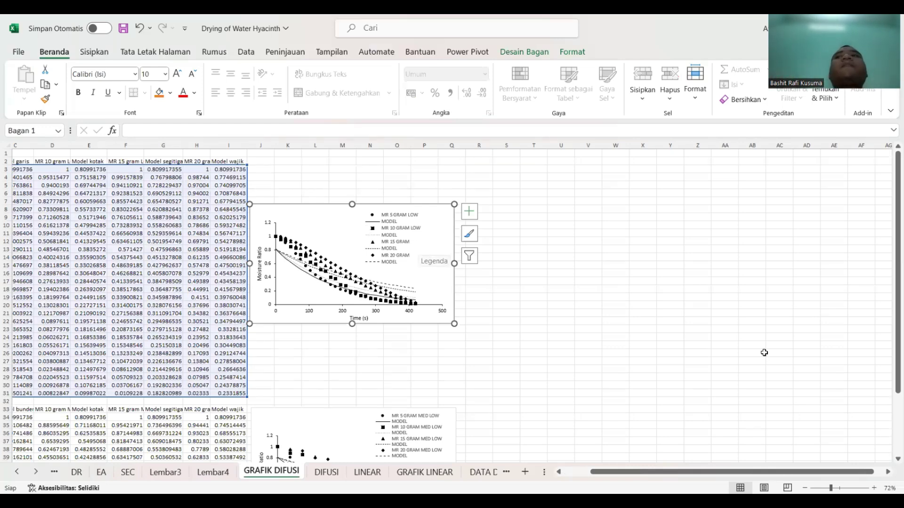
pyautogui.moveTo(891, 257); pyautogui.dragTo(891, 368)
pyautogui.click(329, 337)
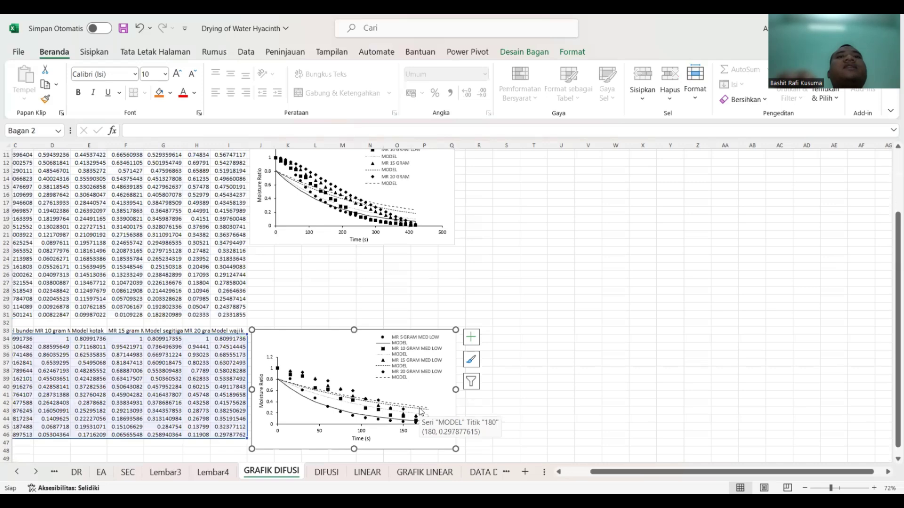
# - Revisit the DIFUSI sheet briefly and return to the first chart at the start of the GRAFIK LINEAR sheet
pyautogui.click(331, 472)
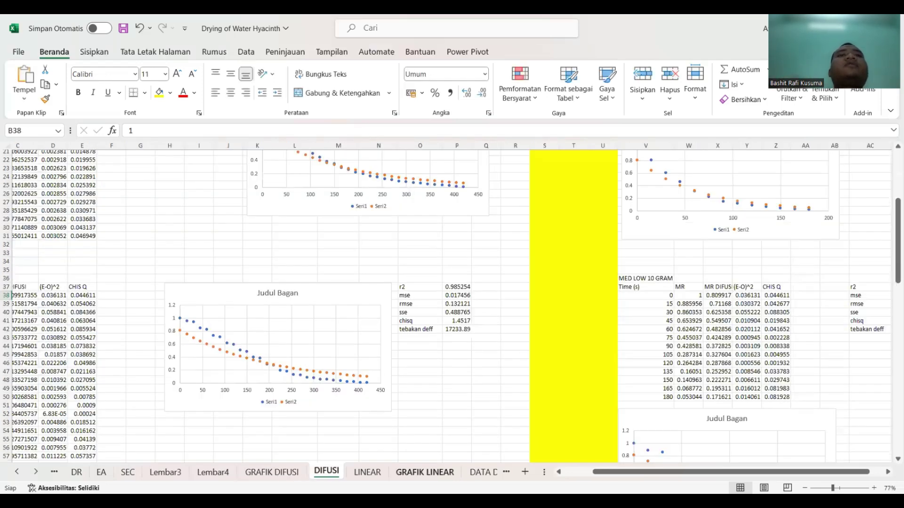
pyautogui.click(424, 472)
pyautogui.click(288, 291)
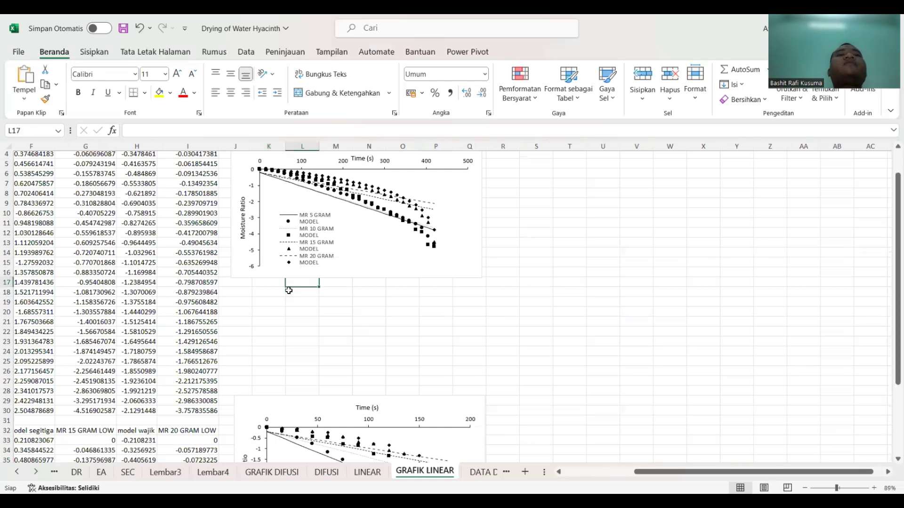
pyautogui.hotkey('ctrl', 'Up')
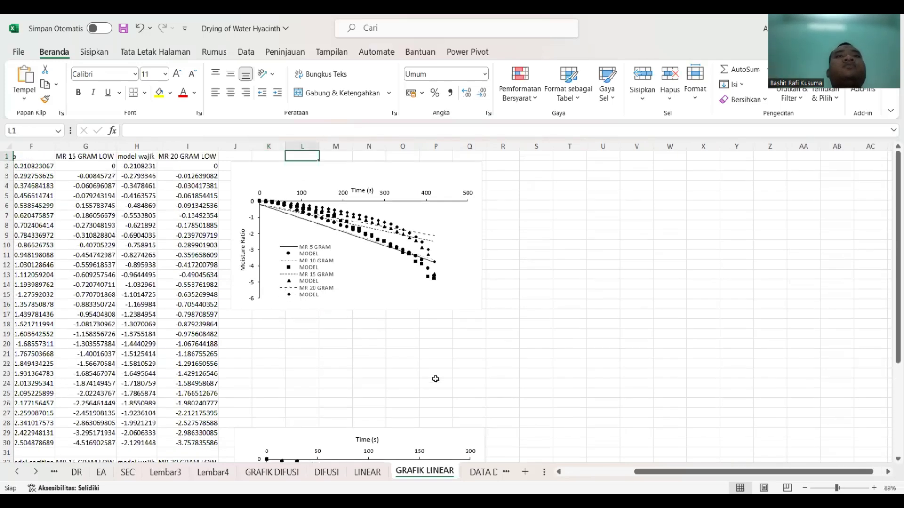
# - Review the error statistics on the DATA DIFUSI DAN LINEAR sheet and the model results on the LOW 5 GRAM and LOW 10 GRAM sheets
pyautogui.click(483, 472)
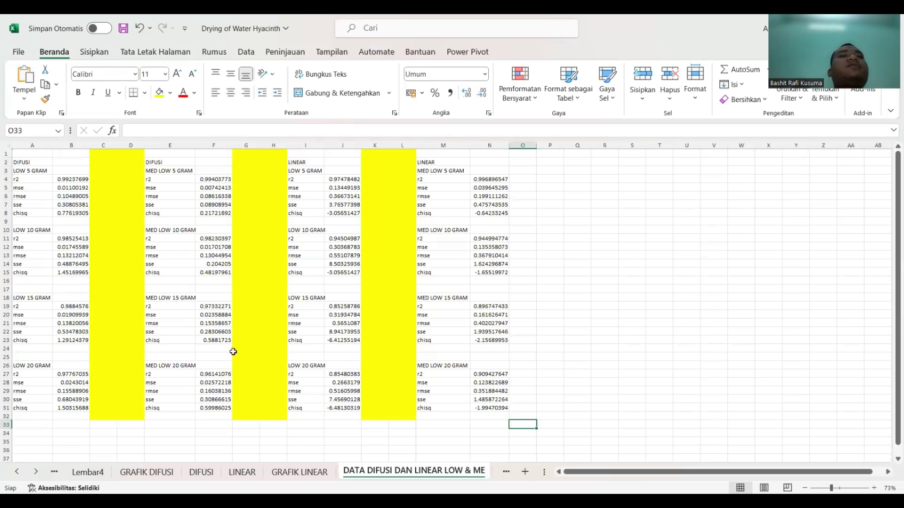
pyautogui.click(505, 473)
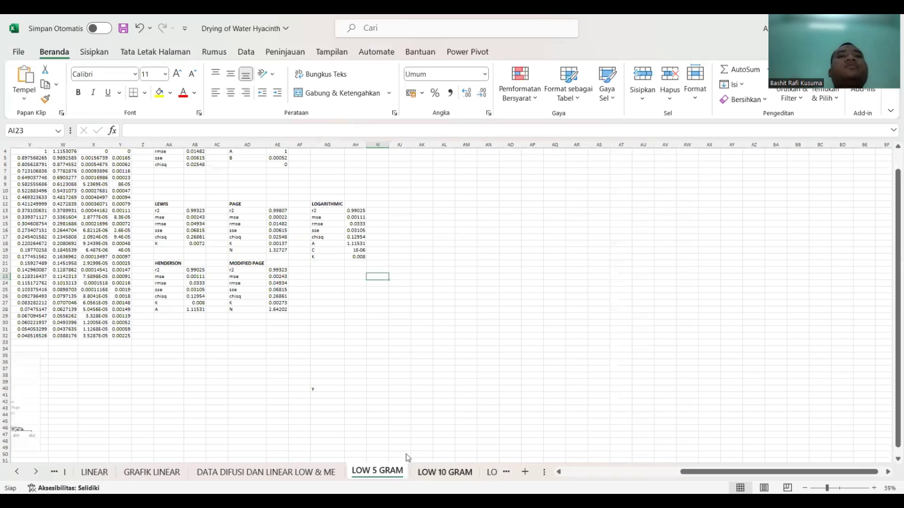
pyautogui.click(440, 471)
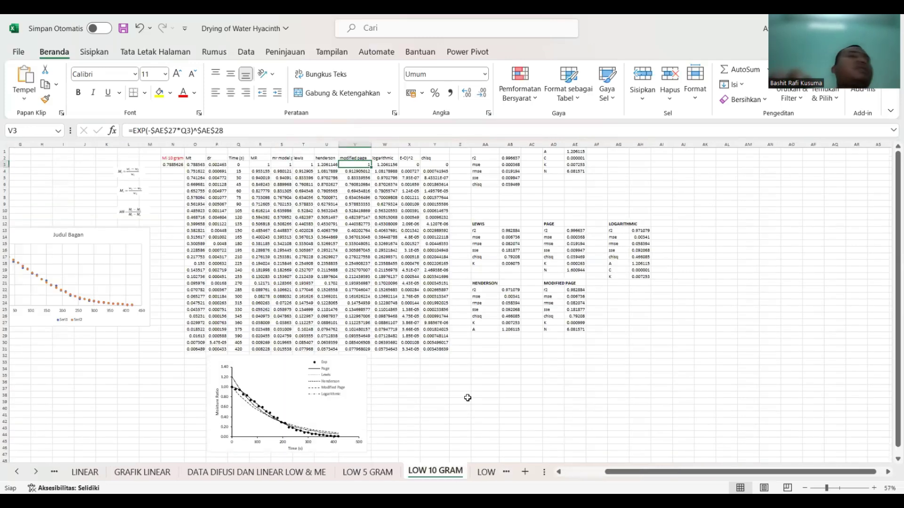